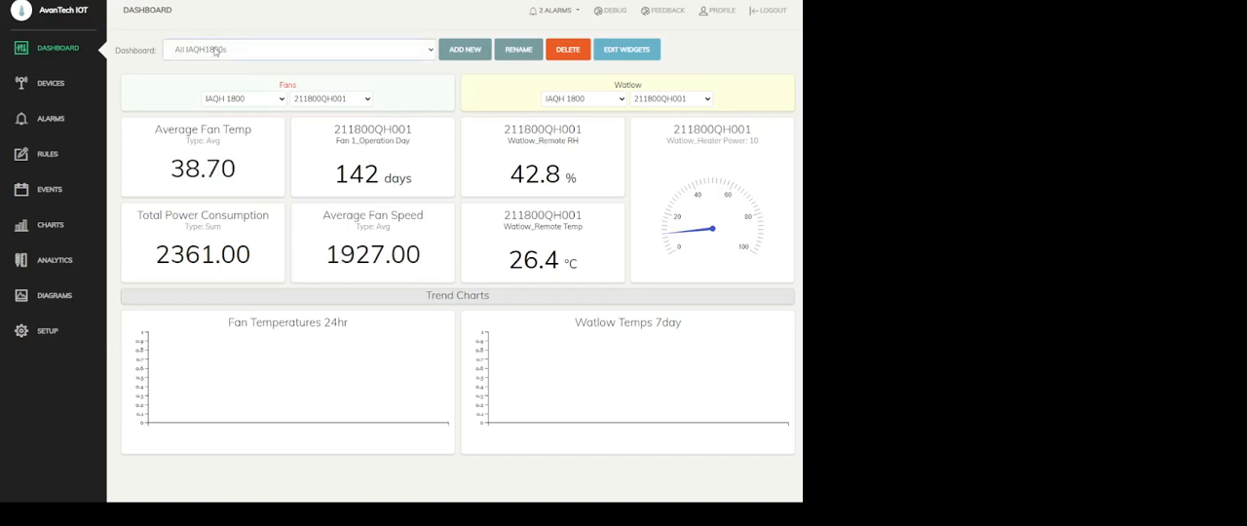
Display the NewTest dashboard, and review the sensor readings and alarms of device 211800QH001
{"action": "left_click", "coordinate": [204, 122]}
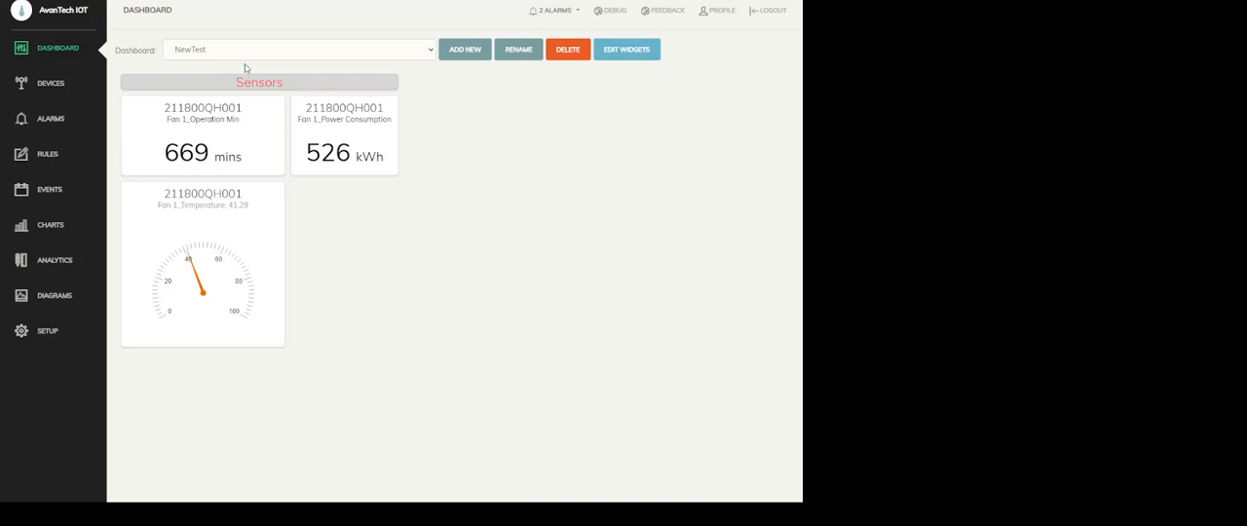
{"action": "left_click", "coordinate": [47, 86]}
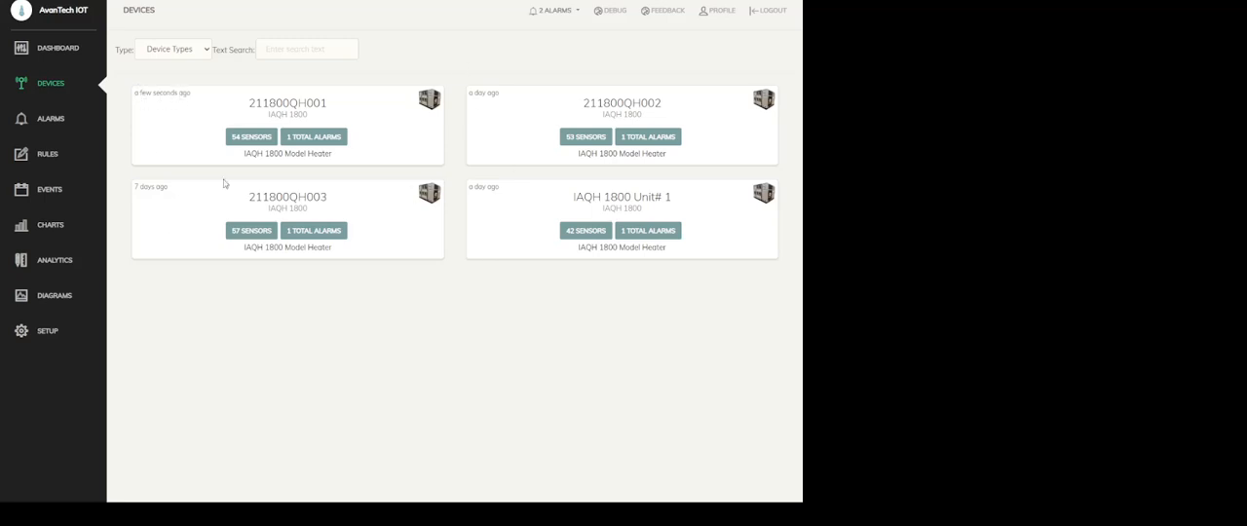
{"action": "left_click", "coordinate": [250, 139]}
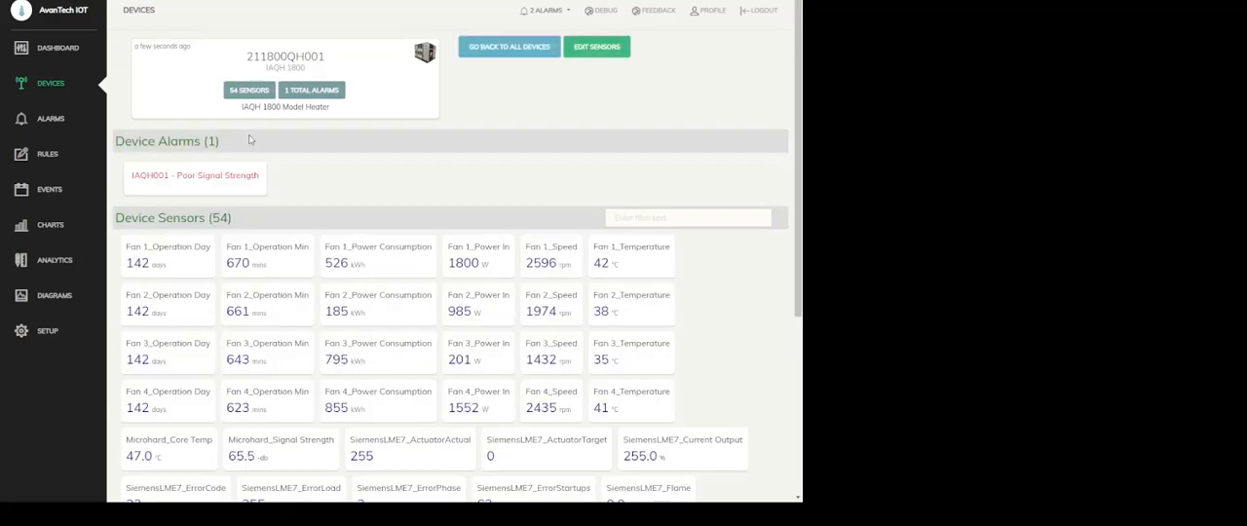
{"action": "scroll", "coordinate": [404, 421], "scroll_direction": "down", "scroll_amount": 2}
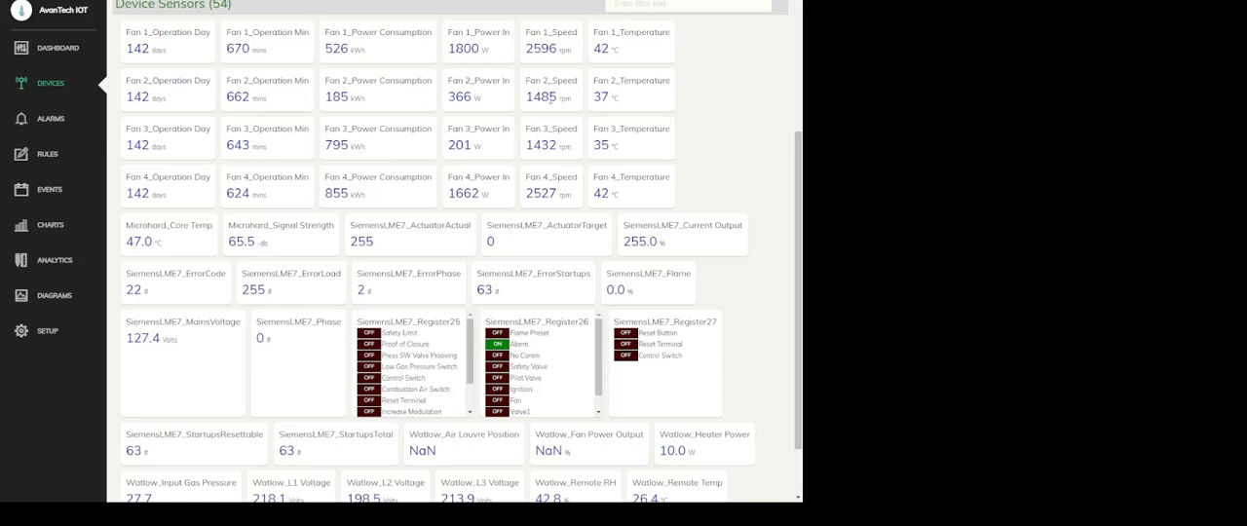
{"action": "scroll", "coordinate": [284, 246], "scroll_direction": "down", "scroll_amount": 2}
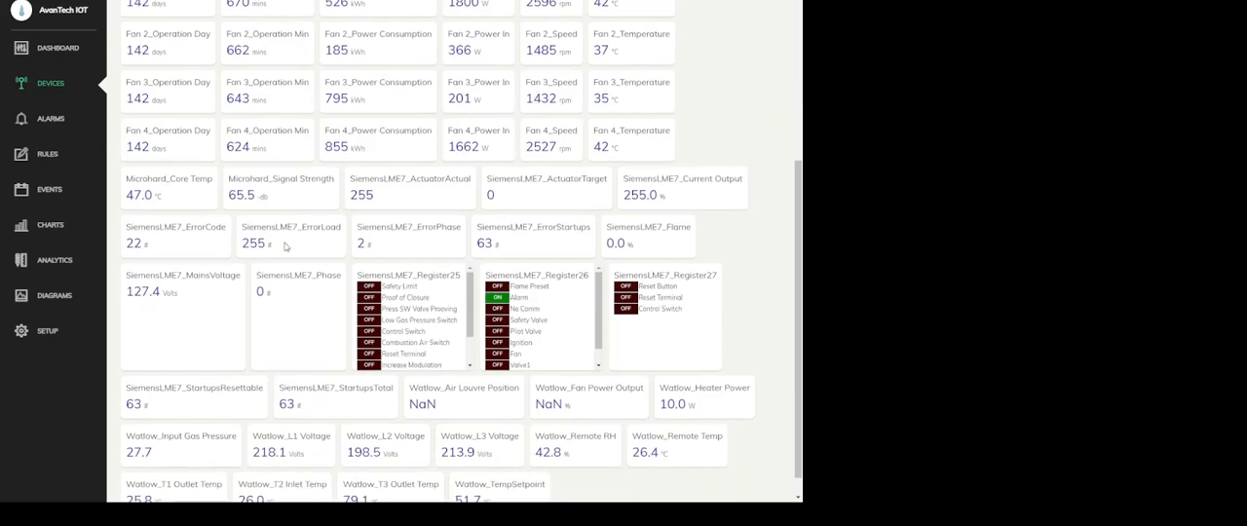
{"action": "scroll", "coordinate": [163, 375], "scroll_direction": "up", "scroll_amount": 4}
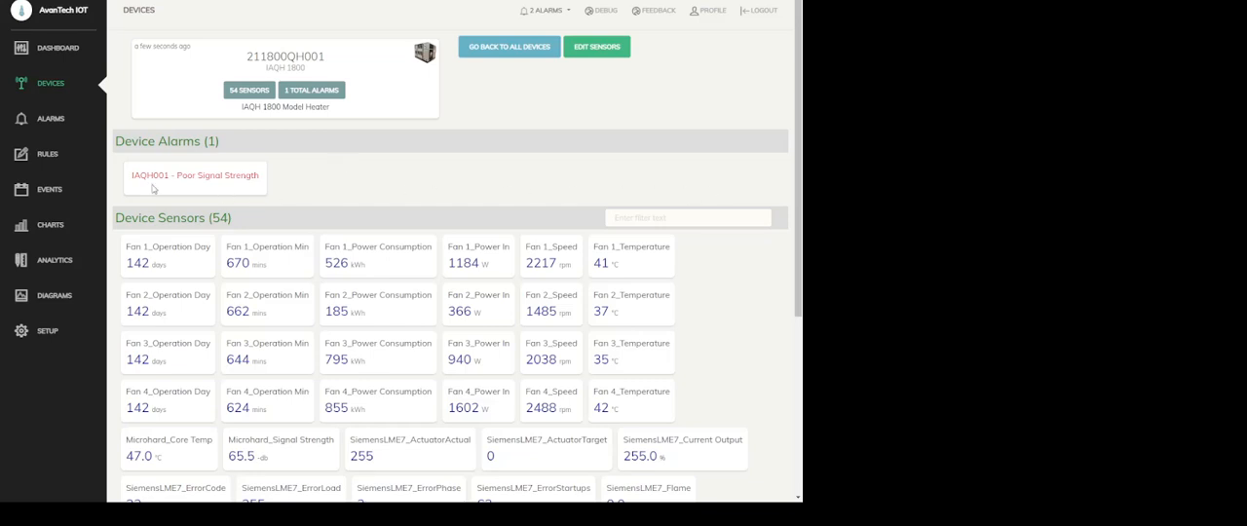
Start a new alarm from the alarm editor and assign it to device 211800QH001
{"action": "left_click", "coordinate": [49, 121]}
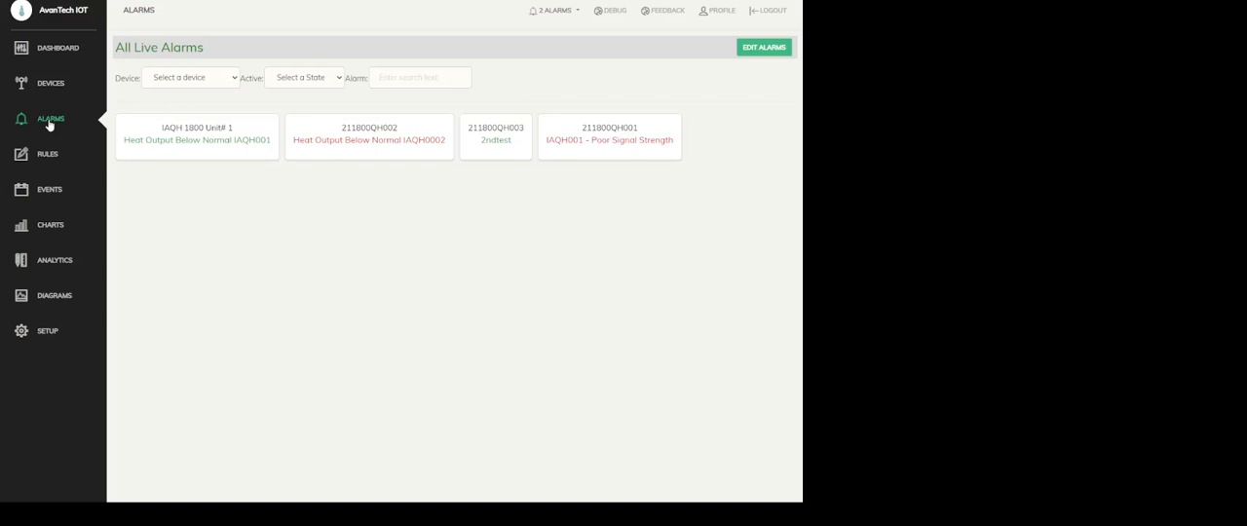
{"action": "left_click", "coordinate": [763, 48]}
{"action": "left_click", "coordinate": [757, 183]}
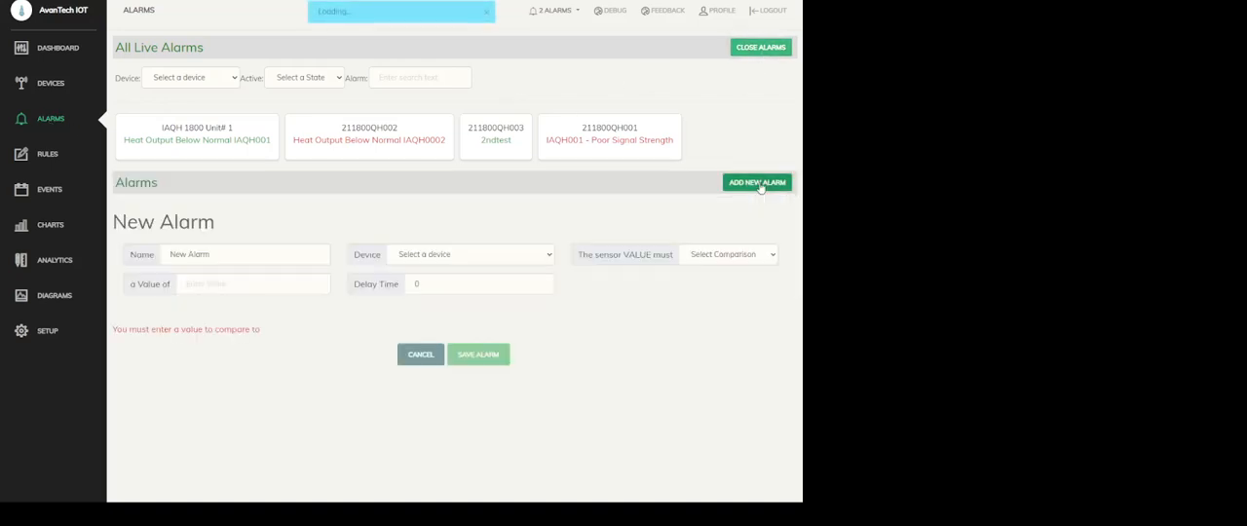
{"action": "left_click_drag", "start_coordinate": [215, 261], "coordinate": [71, 260]}
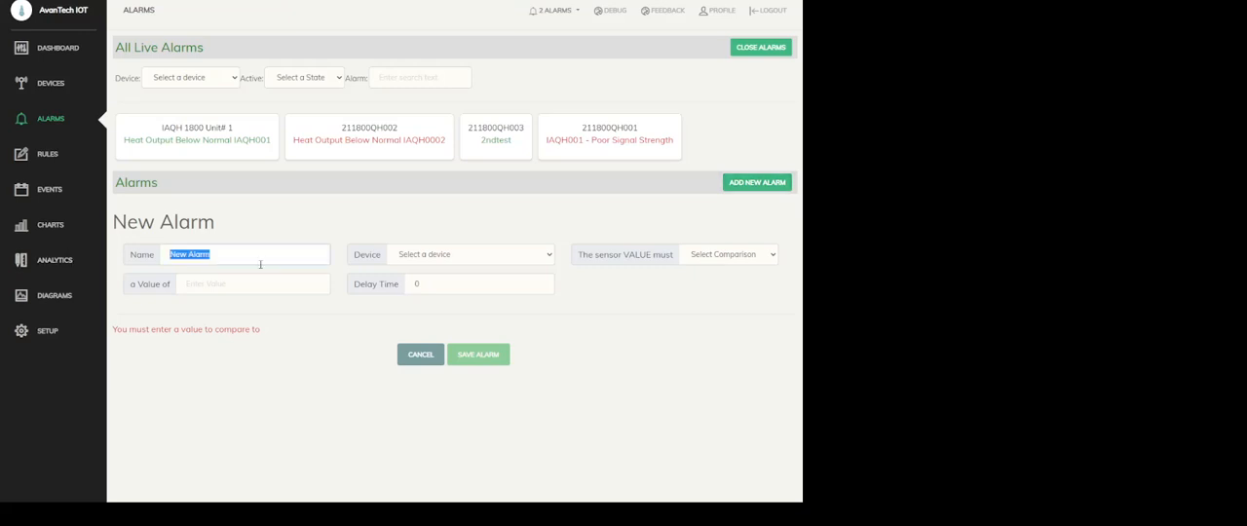
{"action": "left_click", "coordinate": [419, 255]}
{"action": "left_click", "coordinate": [458, 279]}
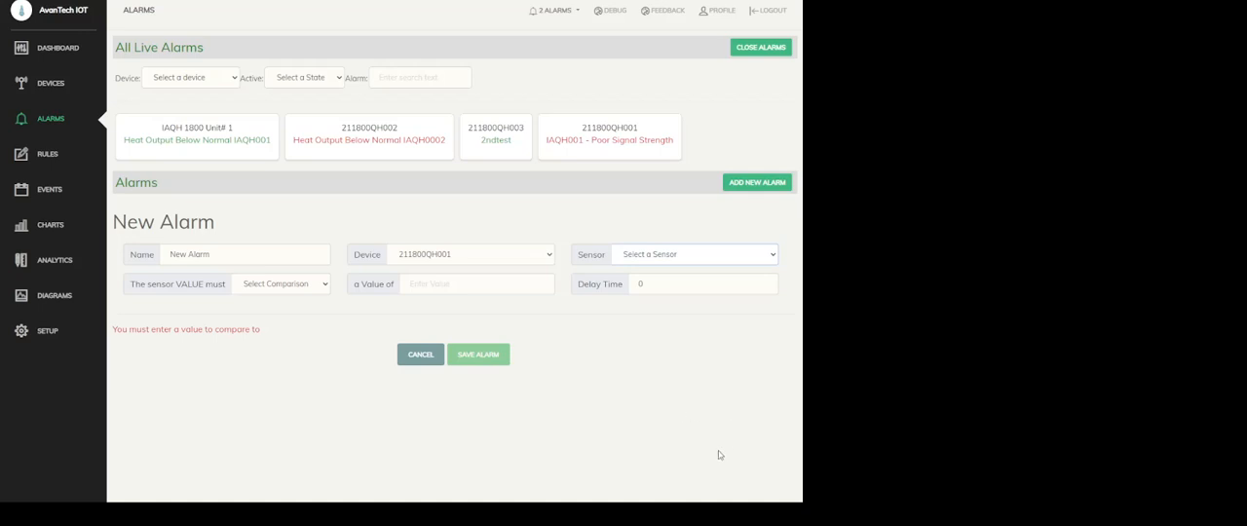
Set the new alarm to trigger when the Watlow_Heater Power sensor is greater than 800
{"action": "left_click", "coordinate": [685, 364]}
{"action": "left_click", "coordinate": [274, 284]}
{"action": "left_click", "coordinate": [281, 308]}
{"action": "left_click", "coordinate": [435, 287]}
{"action": "type", "text": "800"}
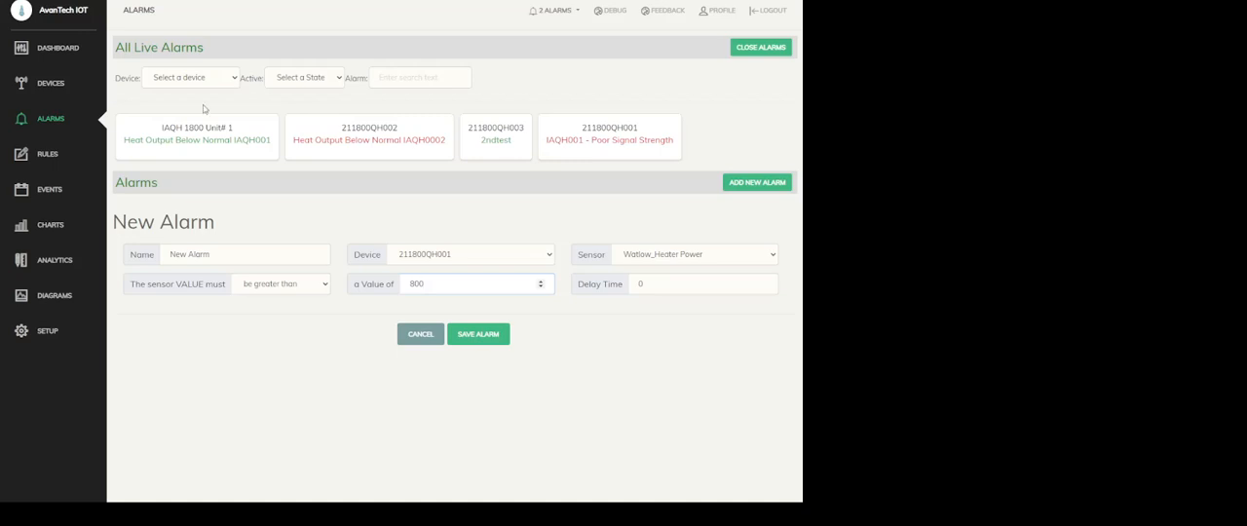
Start a new rule with the condition that device 211800QH001 has the alarm IAQH001 - Poor Signal Strength Active
{"action": "left_click", "coordinate": [45, 155]}
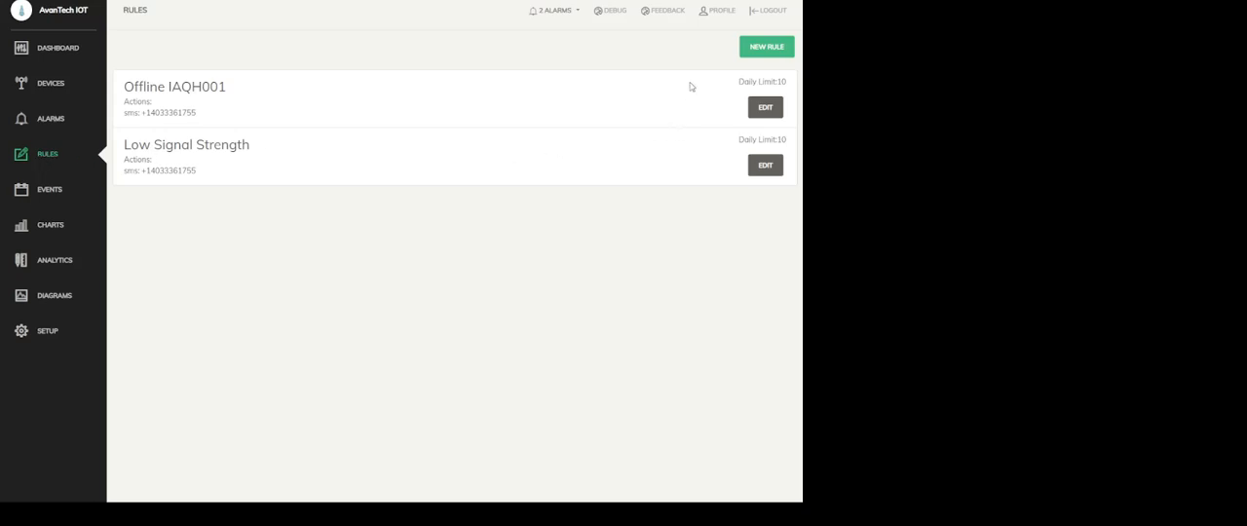
{"action": "left_click", "coordinate": [766, 47]}
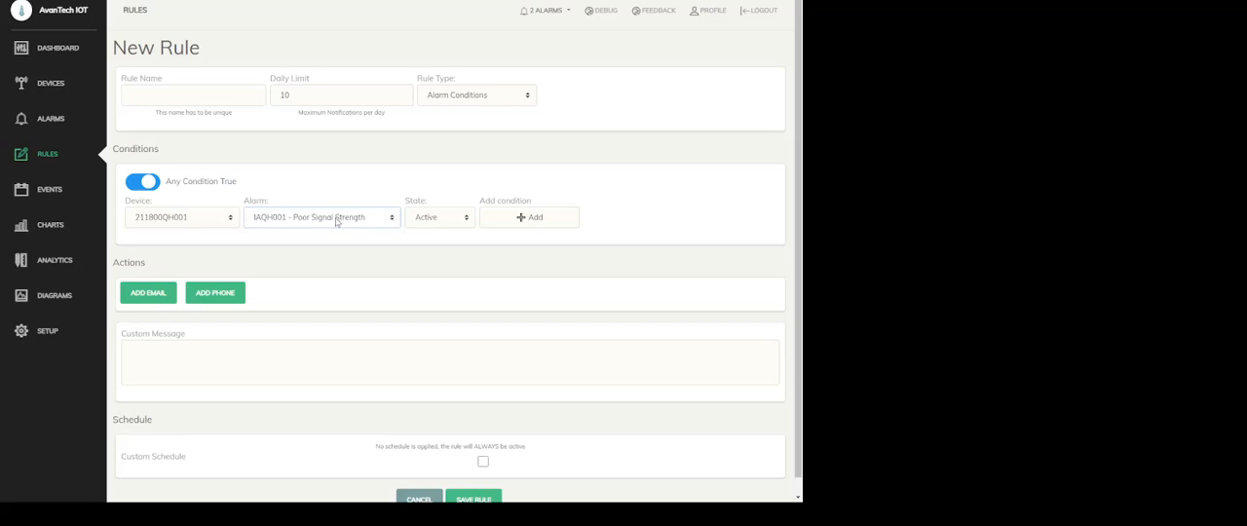
{"action": "left_click", "coordinate": [520, 219]}
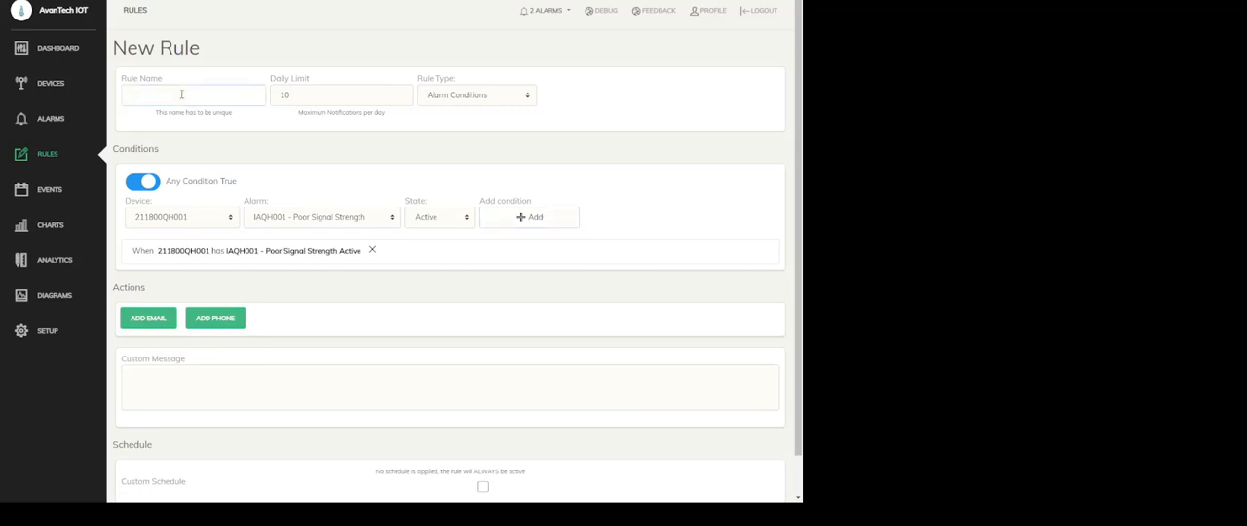
Name the rule "low signal strength" and add an email notification action
{"action": "type", "text": "low signal strength"}
{"action": "key", "text": "Tab"}
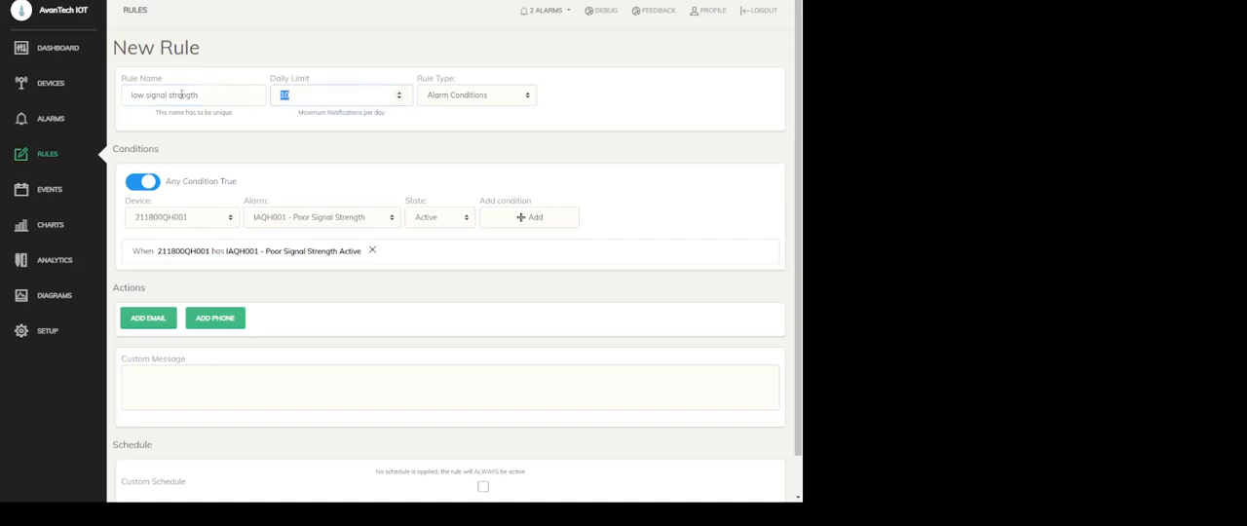
{"action": "left_click", "coordinate": [151, 322]}
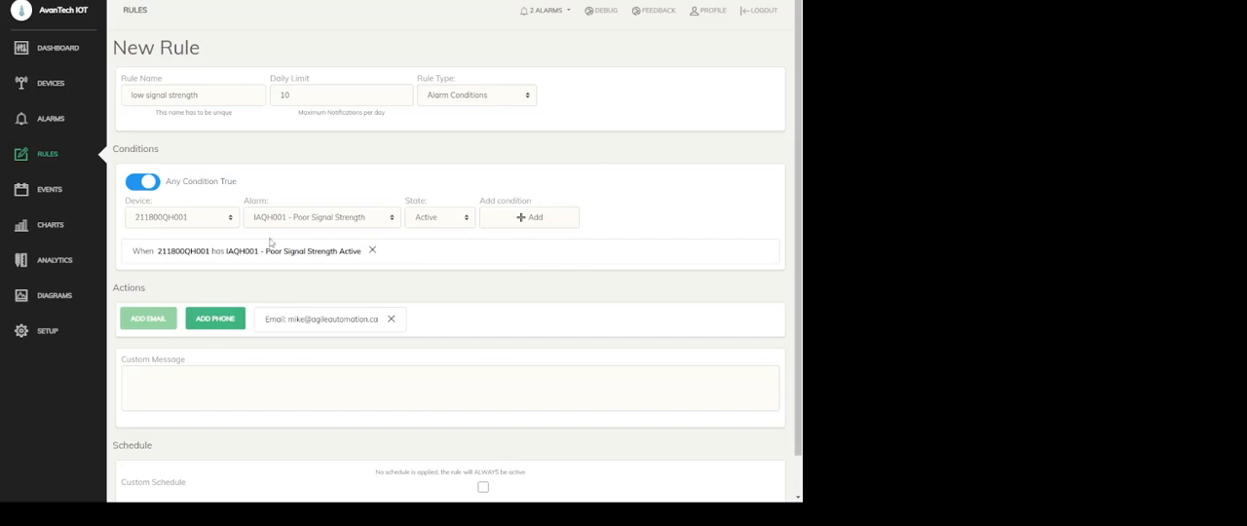
Change the rule type to Offline Device and choose a state for device 211800QH001
{"action": "left_click", "coordinate": [488, 126]}
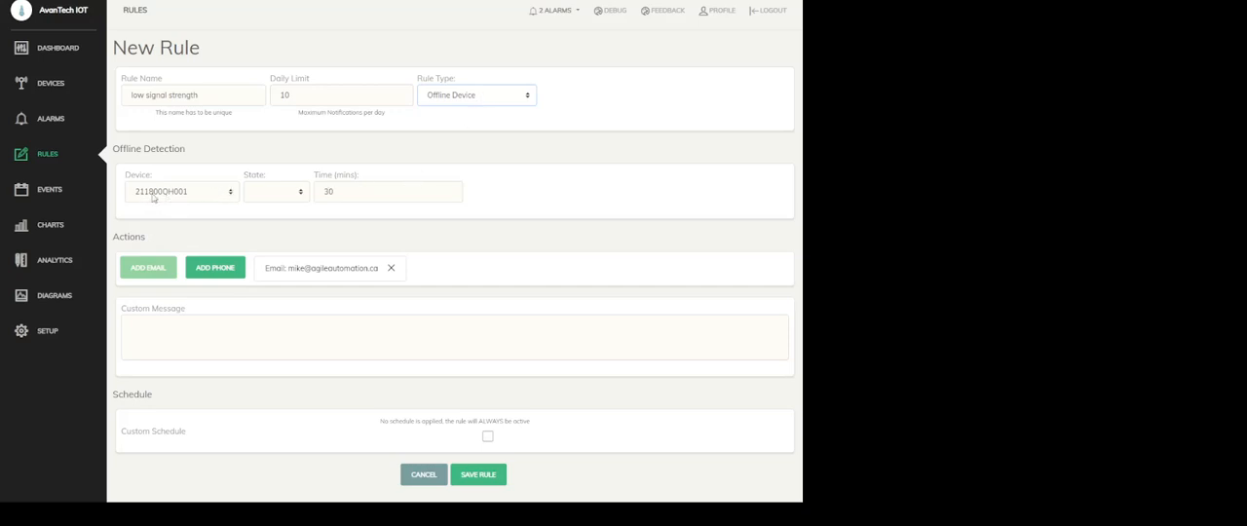
{"action": "left_click", "coordinate": [287, 198]}
{"action": "left_click", "coordinate": [276, 220]}
Enable the rule's custom schedule, and try turning Saturday and Sunday off and back on
{"action": "left_click", "coordinate": [487, 439]}
{"action": "scroll", "coordinate": [488, 429], "scroll_direction": "down", "scroll_amount": 3}
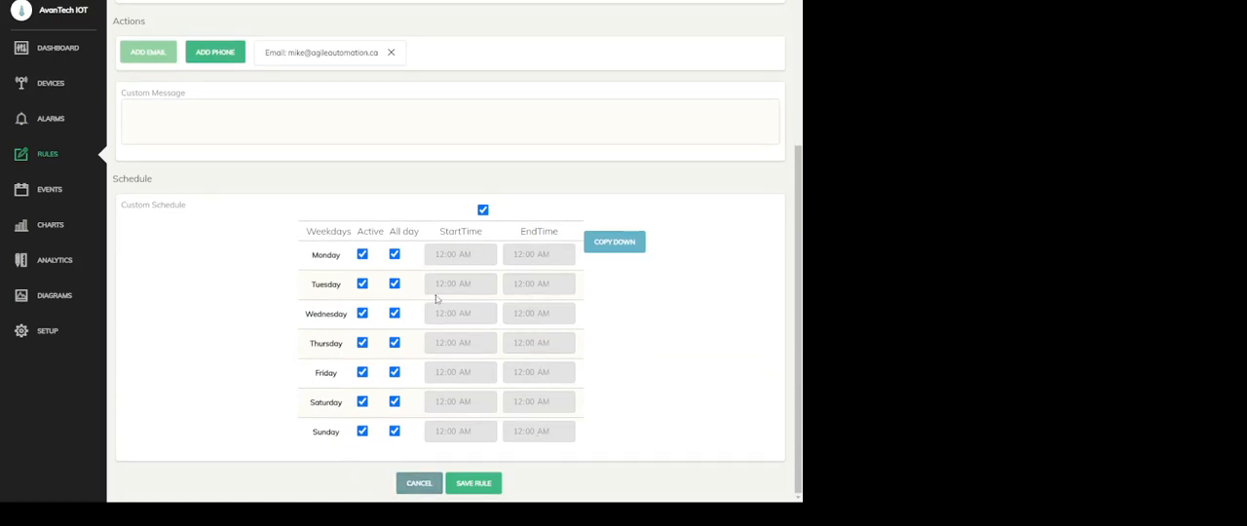
{"action": "left_click", "coordinate": [363, 431]}
{"action": "left_click", "coordinate": [363, 401]}
{"action": "left_click", "coordinate": [362, 402]}
{"action": "left_click", "coordinate": [362, 431]}
Review the logged entries in the User Events list
{"action": "left_click", "coordinate": [54, 192]}
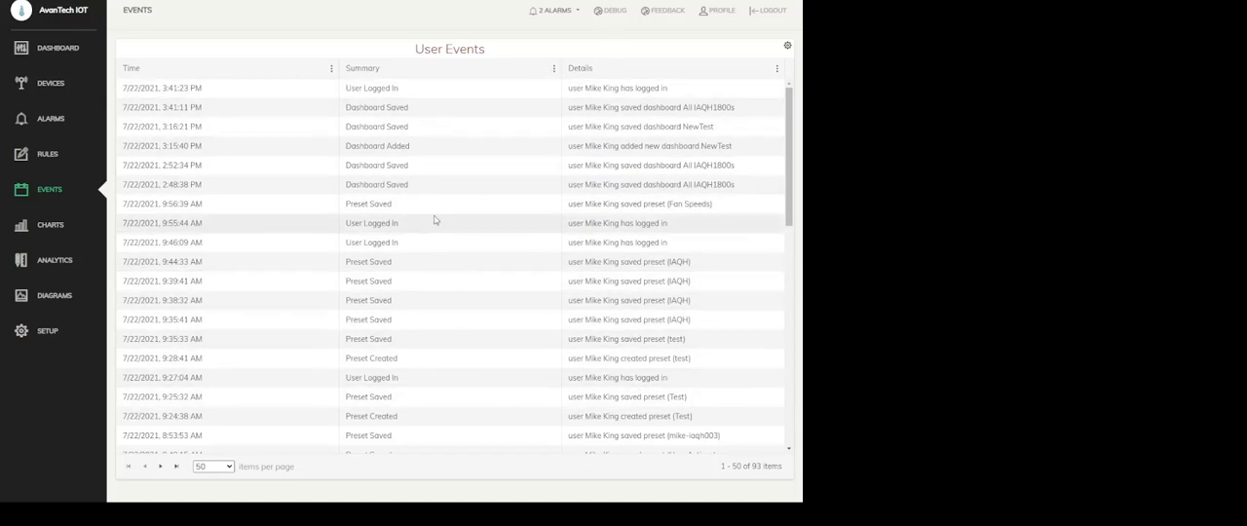
{"action": "scroll", "coordinate": [437, 255], "scroll_direction": "down", "scroll_amount": 3}
{"action": "scroll", "coordinate": [436, 220], "scroll_direction": "down", "scroll_amount": 3}
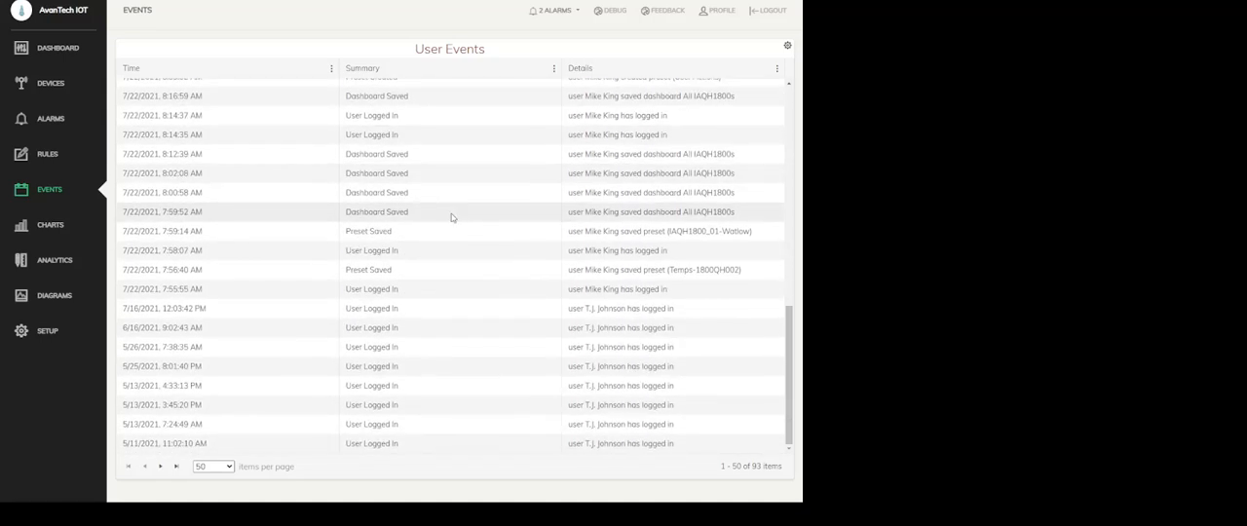
{"action": "scroll", "coordinate": [438, 243], "scroll_direction": "up", "scroll_amount": 4}
{"action": "scroll", "coordinate": [438, 242], "scroll_direction": "up", "scroll_amount": 3}
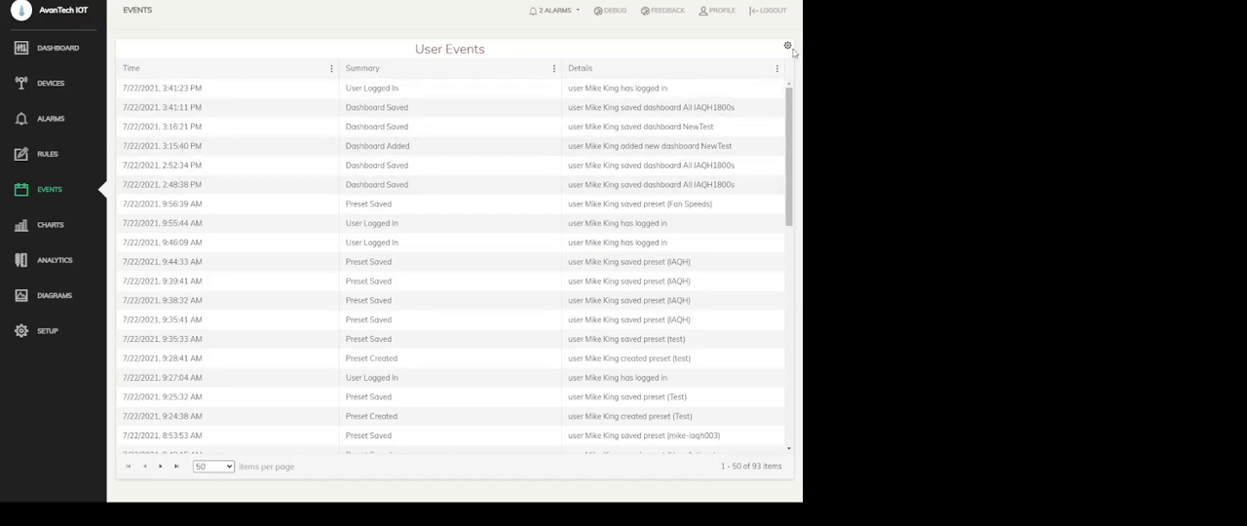
Switch the chart to the preset titled iaqh003 and view its 3-day fan speed trend
{"action": "left_click", "coordinate": [52, 225]}
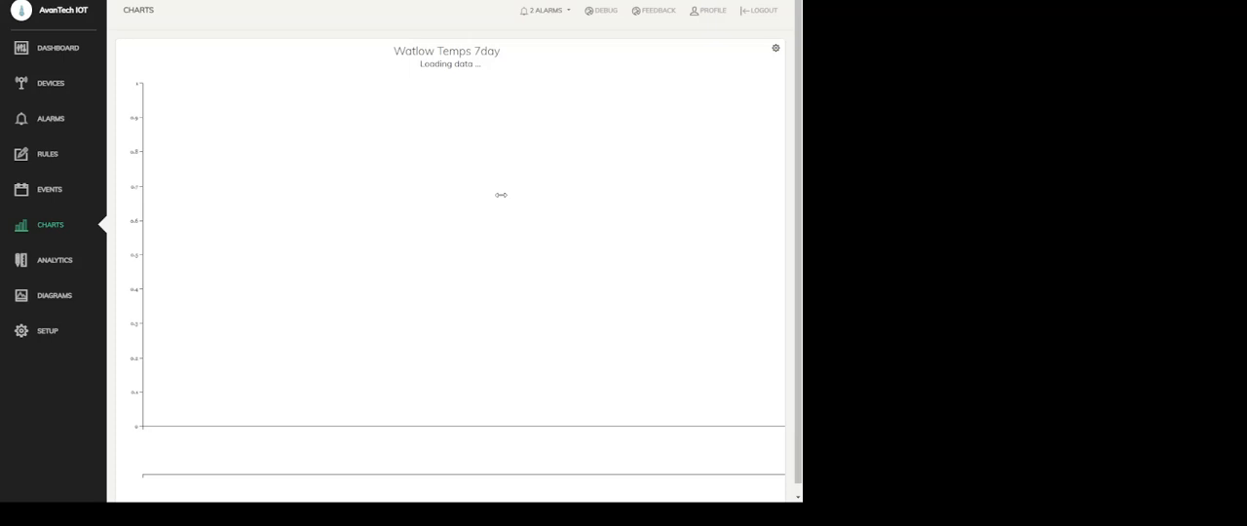
{"action": "left_click", "coordinate": [775, 51]}
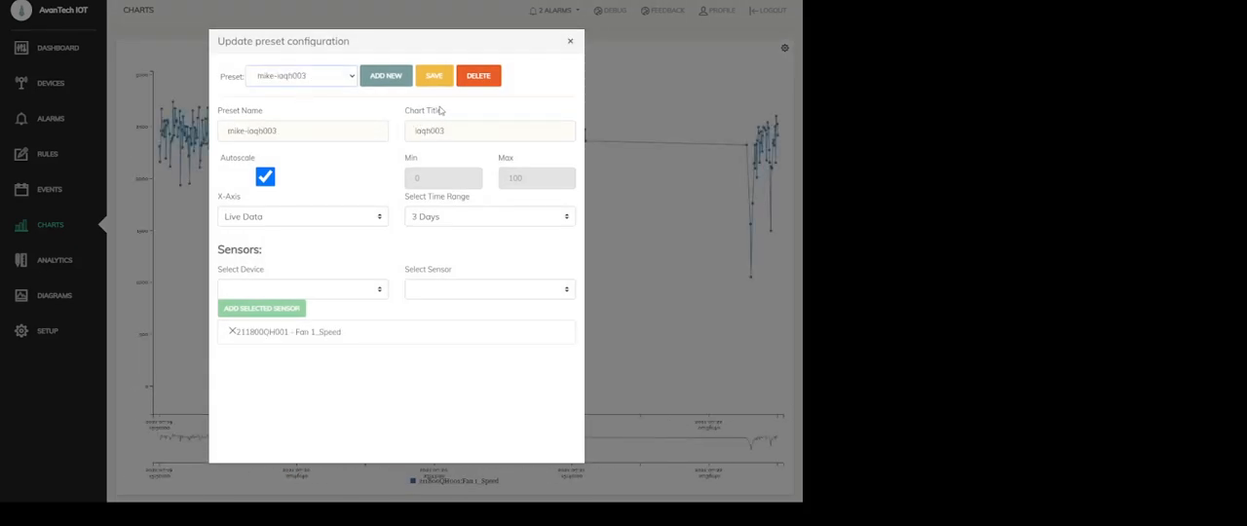
{"action": "left_click", "coordinate": [570, 41]}
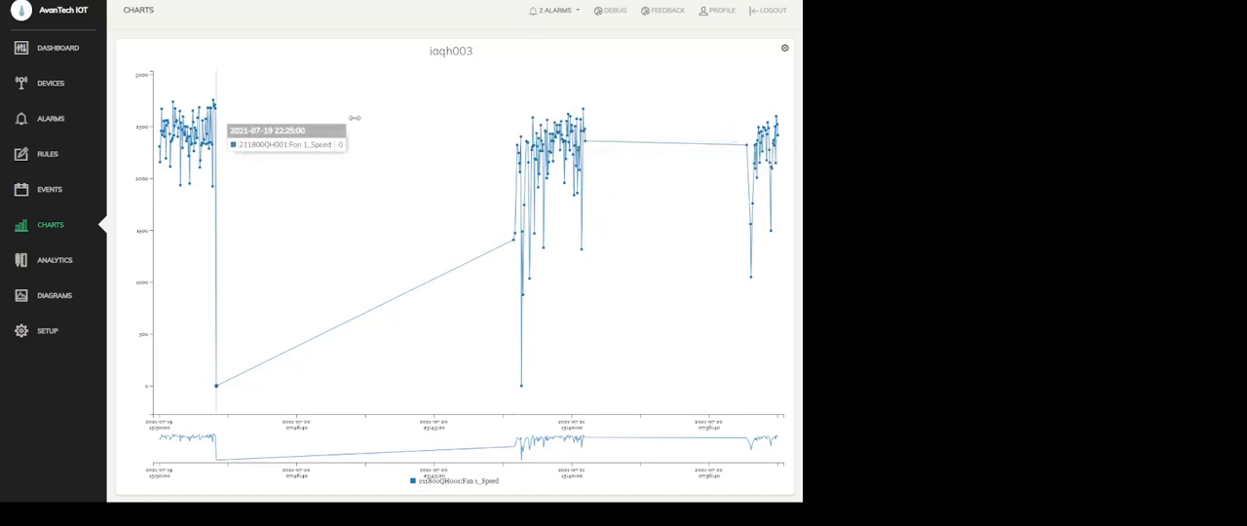
Open the analytics preset configuration and name the widget Temporary
{"action": "left_click", "coordinate": [54, 261]}
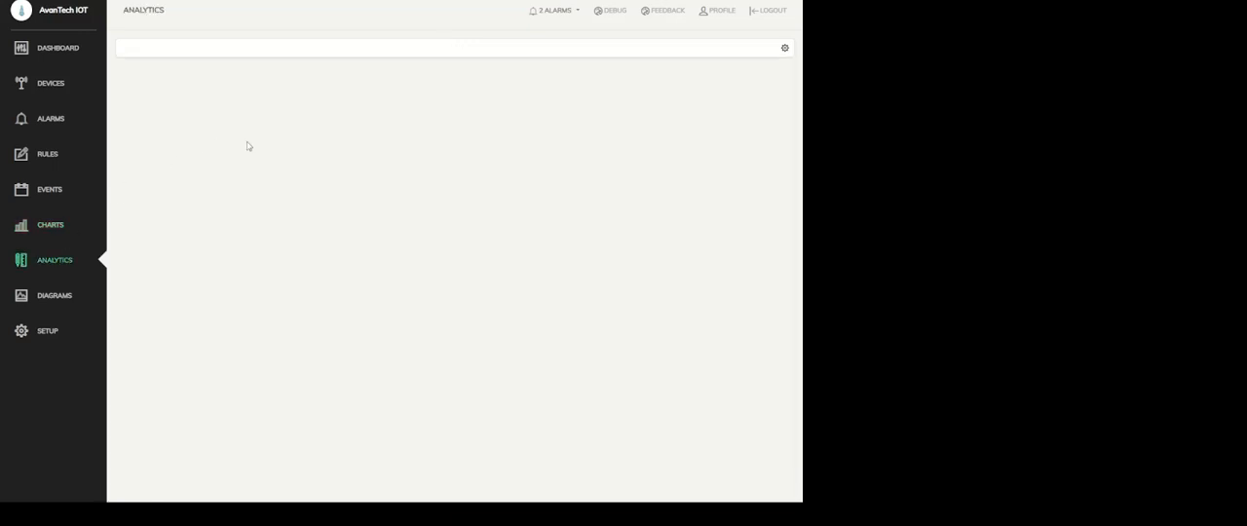
{"action": "left_click", "coordinate": [784, 49]}
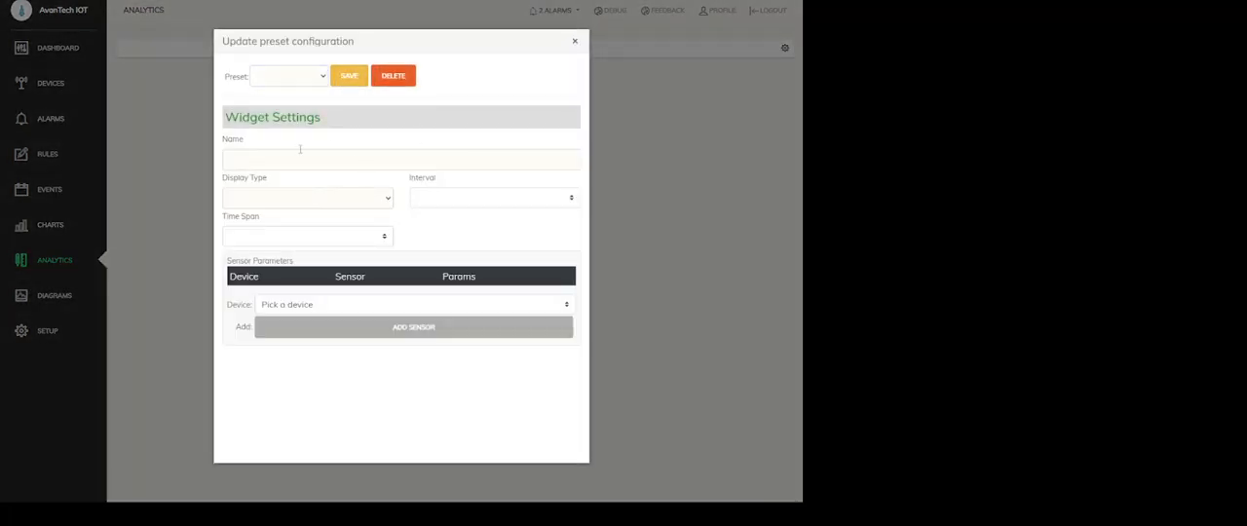
{"action": "left_click", "coordinate": [273, 163]}
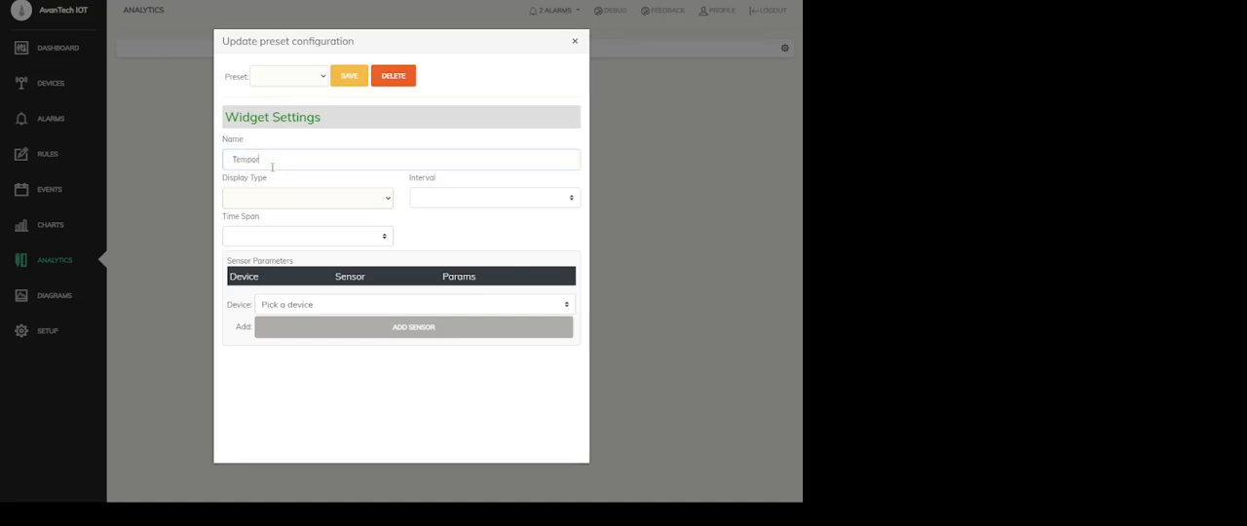
Set the analytics preset's time span to Recent Data, its time range to 3 Days and its interval to 60 min
{"action": "left_click", "coordinate": [293, 239]}
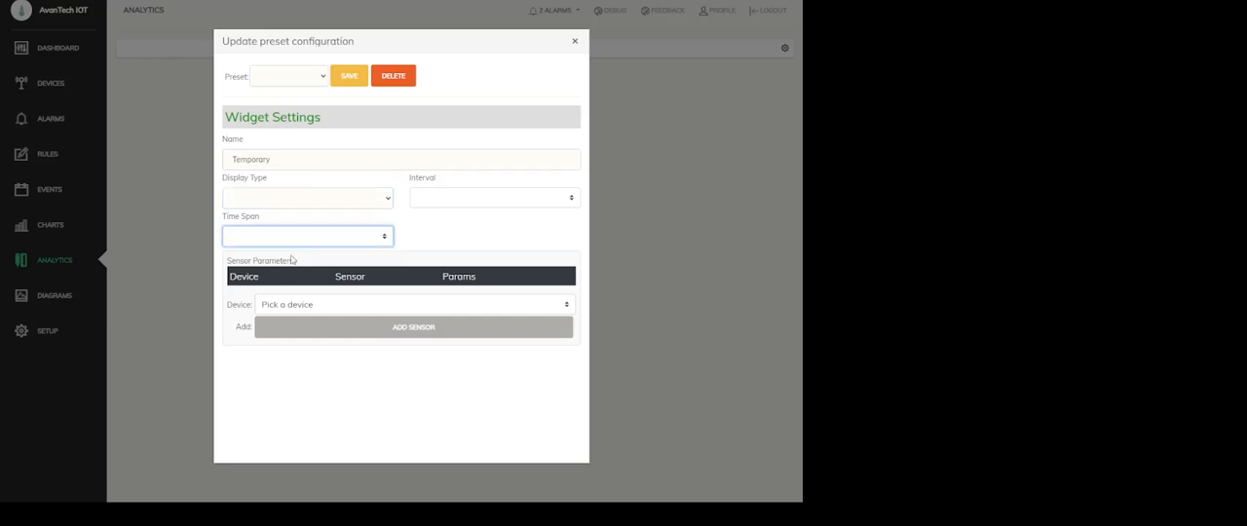
{"action": "left_click", "coordinate": [291, 260]}
{"action": "left_click", "coordinate": [416, 236]}
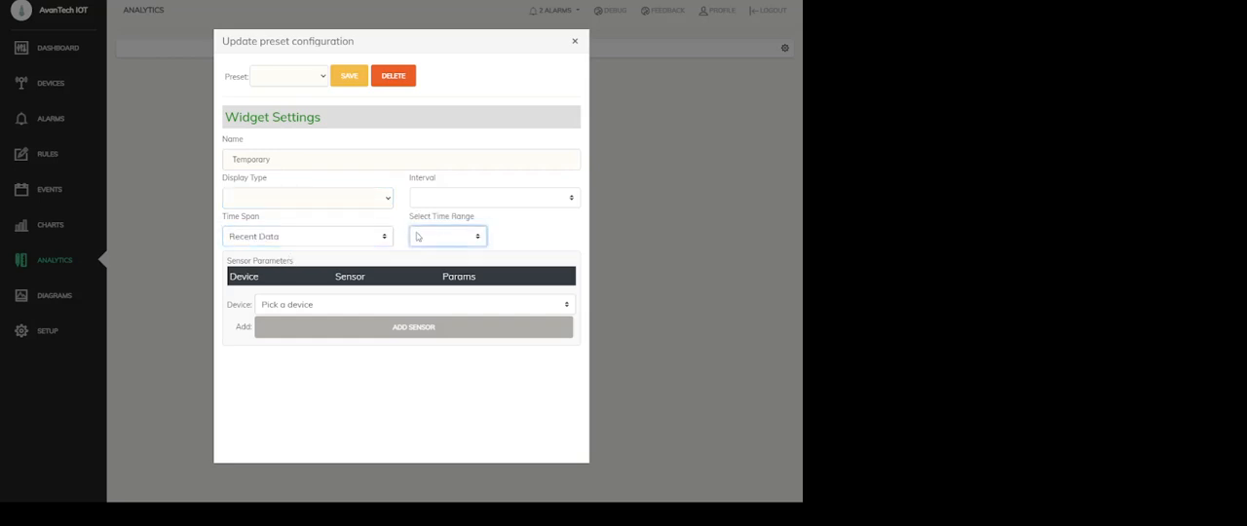
{"action": "left_click", "coordinate": [433, 298]}
{"action": "left_click", "coordinate": [440, 205]}
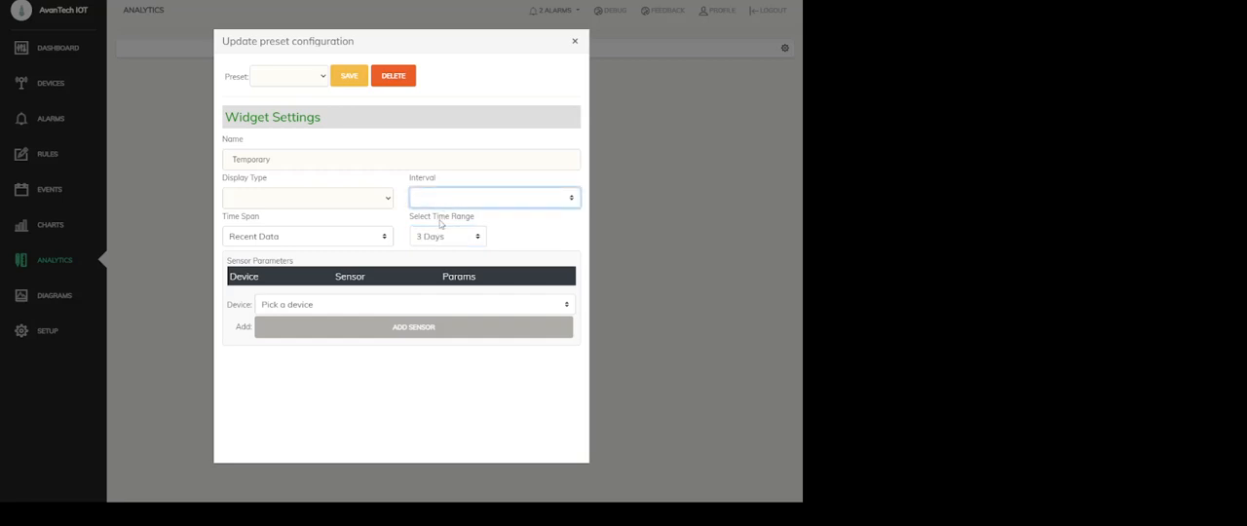
{"action": "left_click", "coordinate": [446, 245]}
Add the Fan 3_Temperature sensor of device 211800QH001 with Min, Average and Max parameters, and save the preset
{"action": "left_click", "coordinate": [290, 309]}
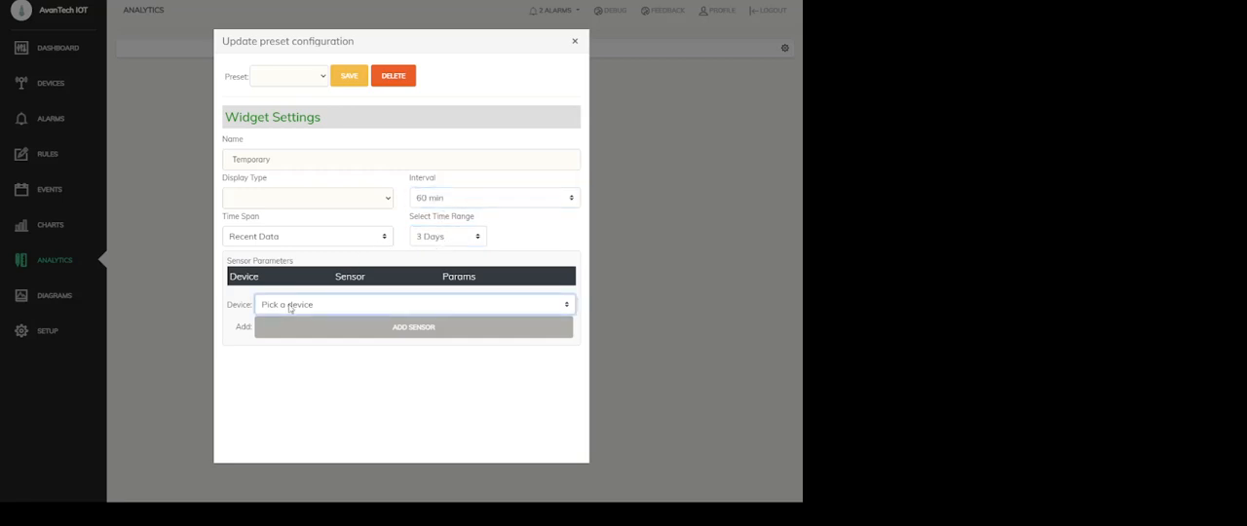
{"action": "left_click", "coordinate": [321, 332]}
{"action": "left_click", "coordinate": [347, 326]}
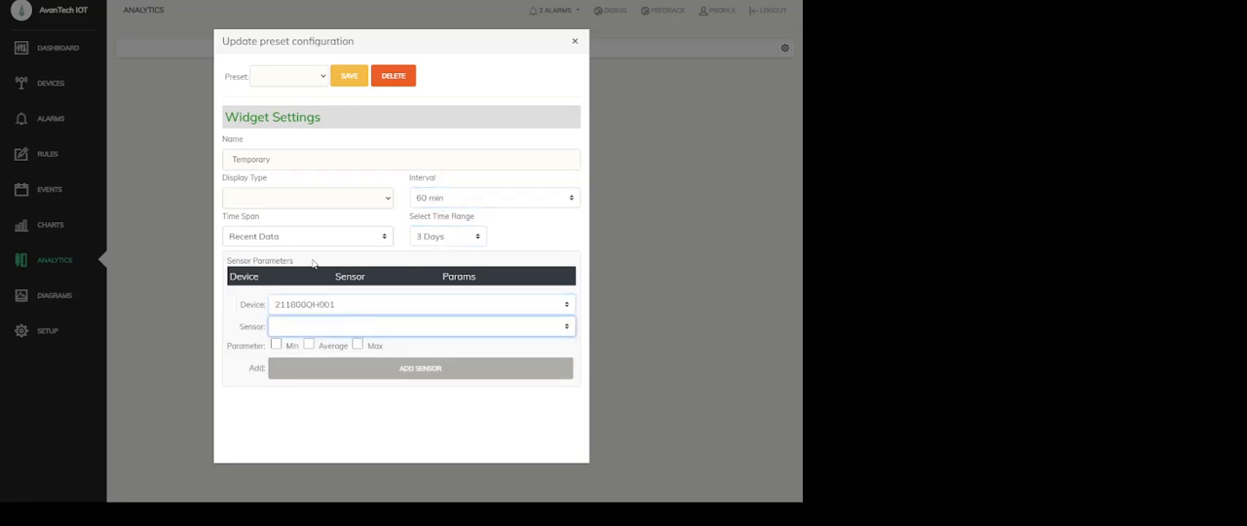
{"action": "left_click", "coordinate": [328, 292]}
{"action": "left_click", "coordinate": [276, 344]}
{"action": "left_click", "coordinate": [308, 344]}
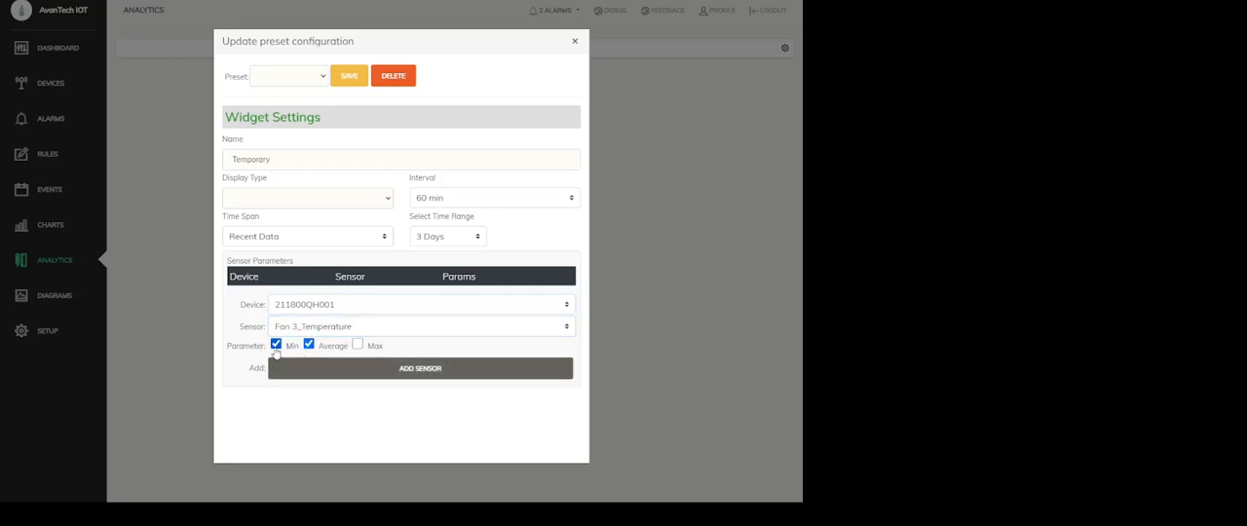
{"action": "left_click", "coordinate": [358, 344]}
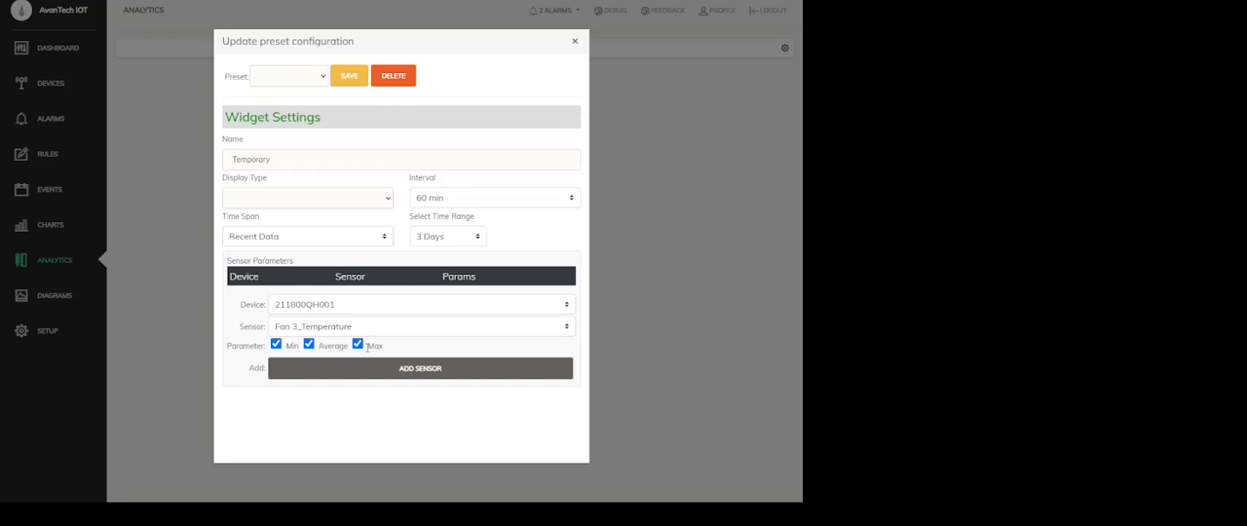
{"action": "left_click", "coordinate": [412, 370]}
{"action": "left_click", "coordinate": [346, 82]}
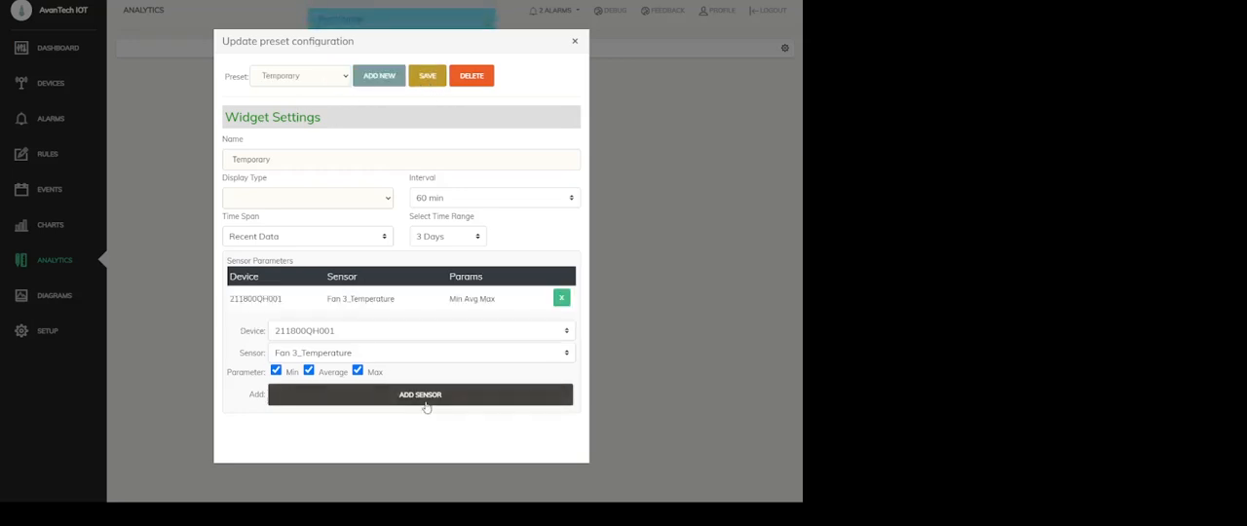
Preview the Temporary preset with display type Chart, set its display type to Table, and close the preset configuration
{"action": "left_click", "coordinate": [424, 396]}
{"action": "left_click", "coordinate": [561, 326]}
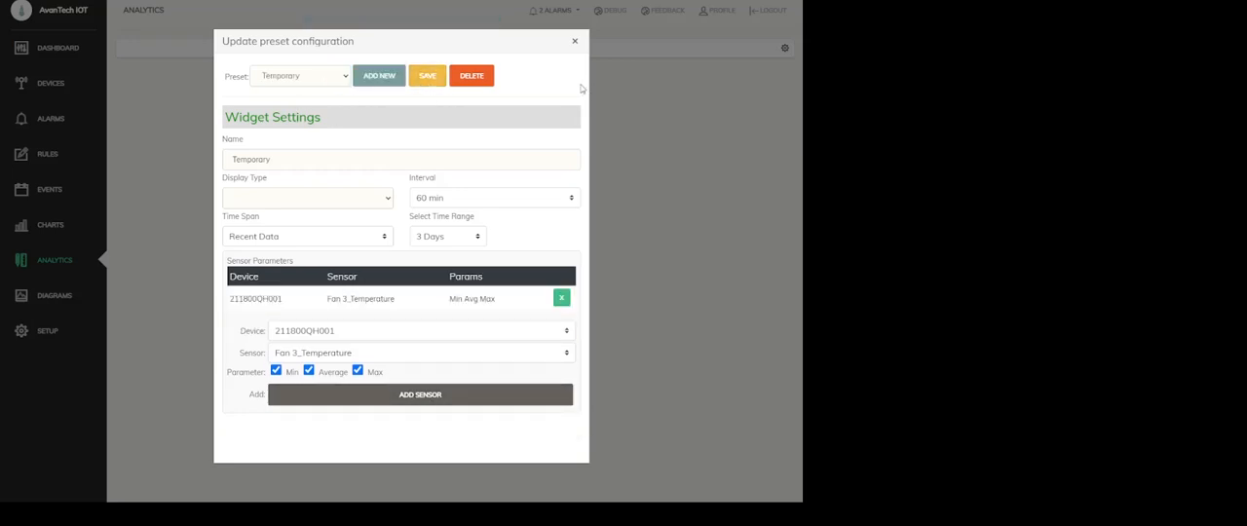
{"action": "left_click", "coordinate": [259, 226]}
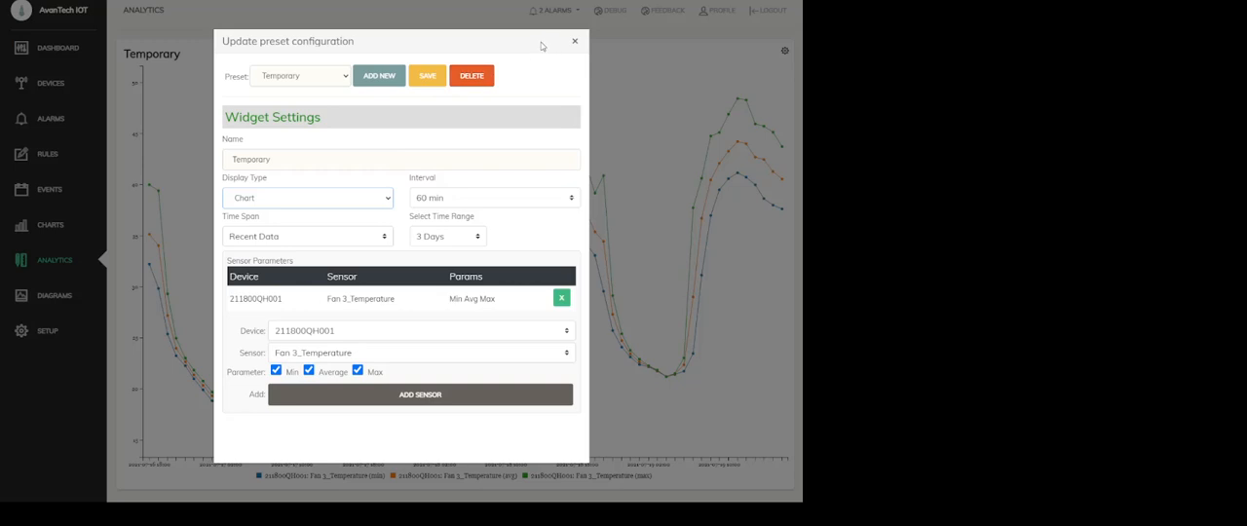
{"action": "left_click_drag", "start_coordinate": [546, 41], "coordinate": [184, 33]}
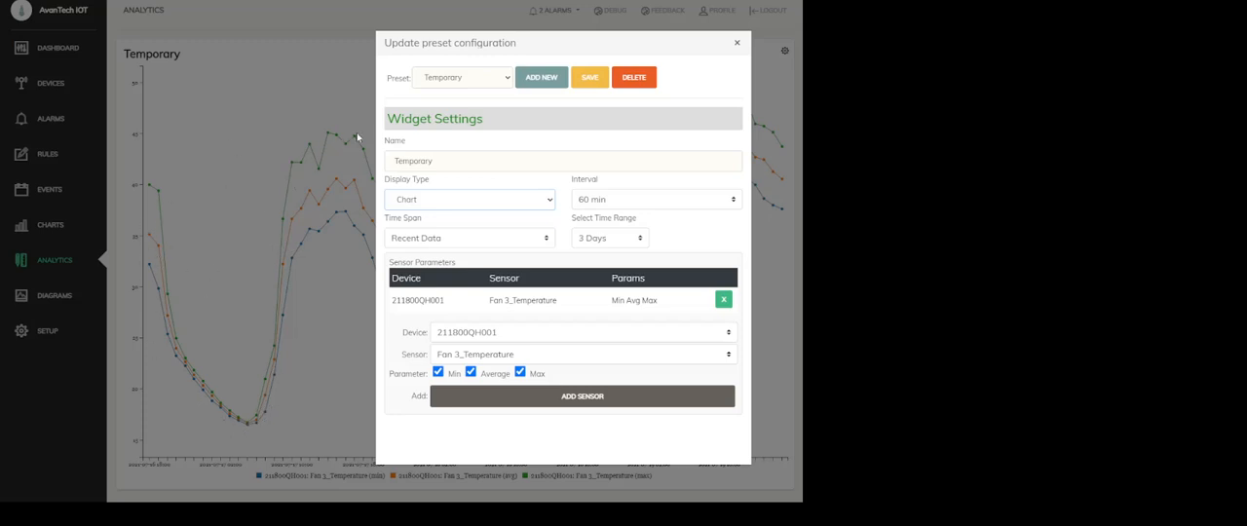
{"action": "left_click", "coordinate": [409, 222]}
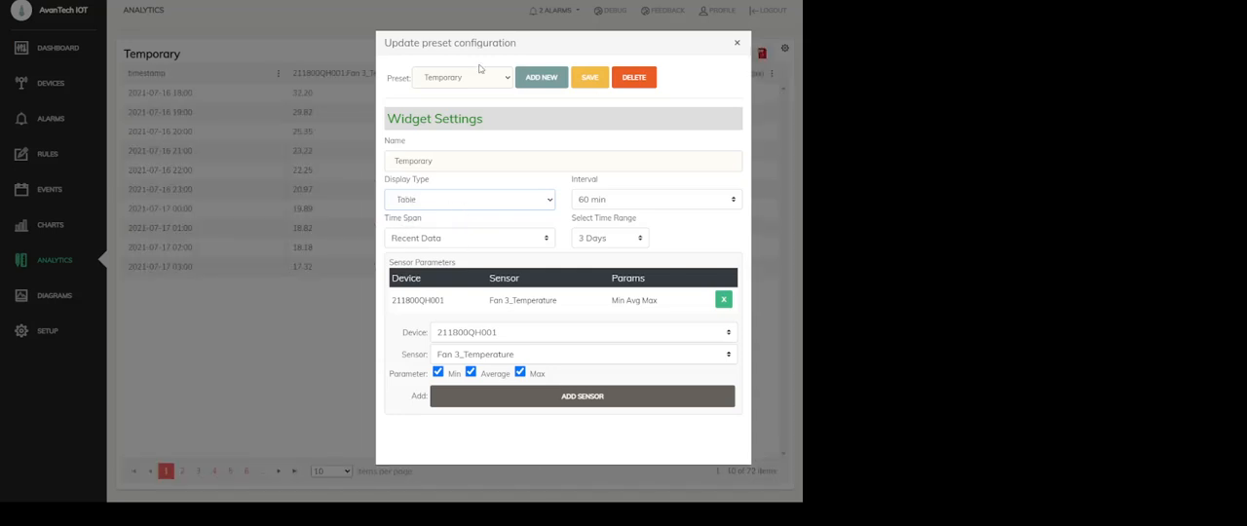
{"action": "left_click", "coordinate": [737, 43]}
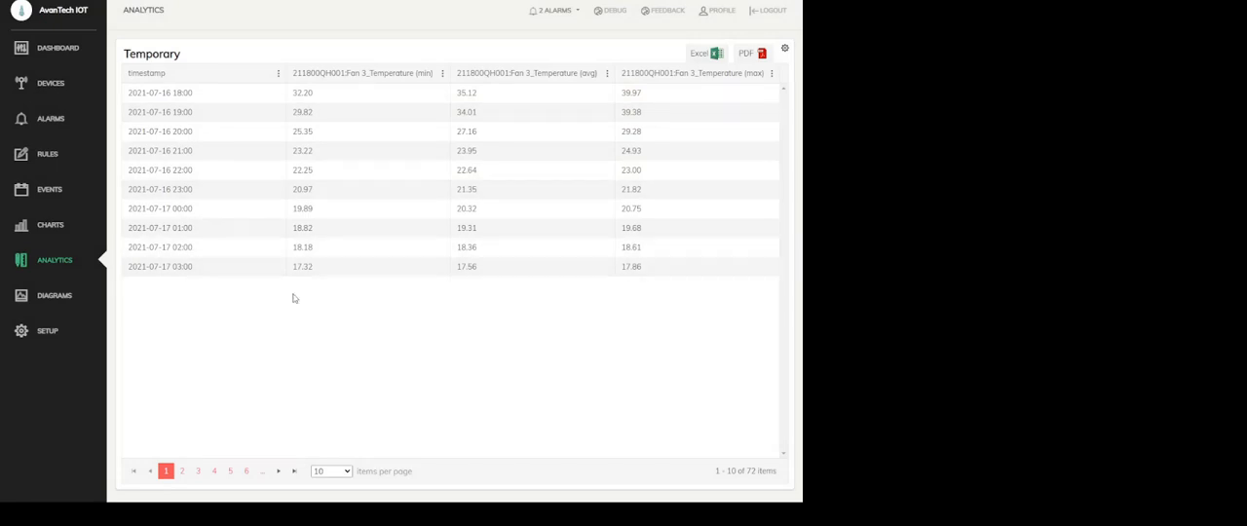
Show 500 items per page in the Temporary table and look through its hourly fan temperature readings
{"action": "left_click", "coordinate": [334, 445]}
{"action": "scroll", "coordinate": [584, 171], "scroll_direction": "down", "scroll_amount": 4}
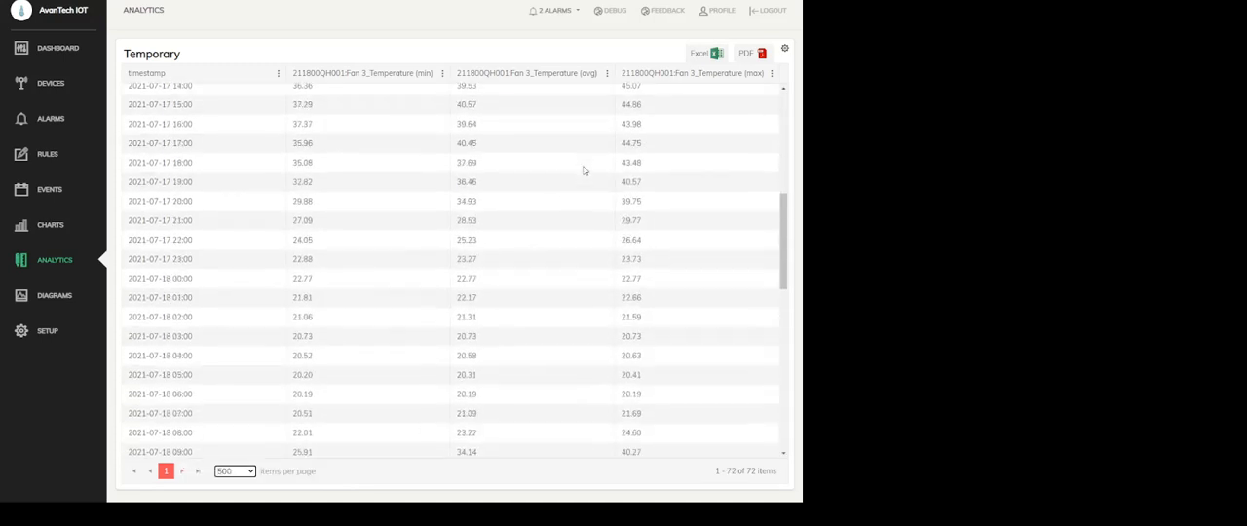
{"action": "scroll", "coordinate": [588, 166], "scroll_direction": "up", "scroll_amount": 4}
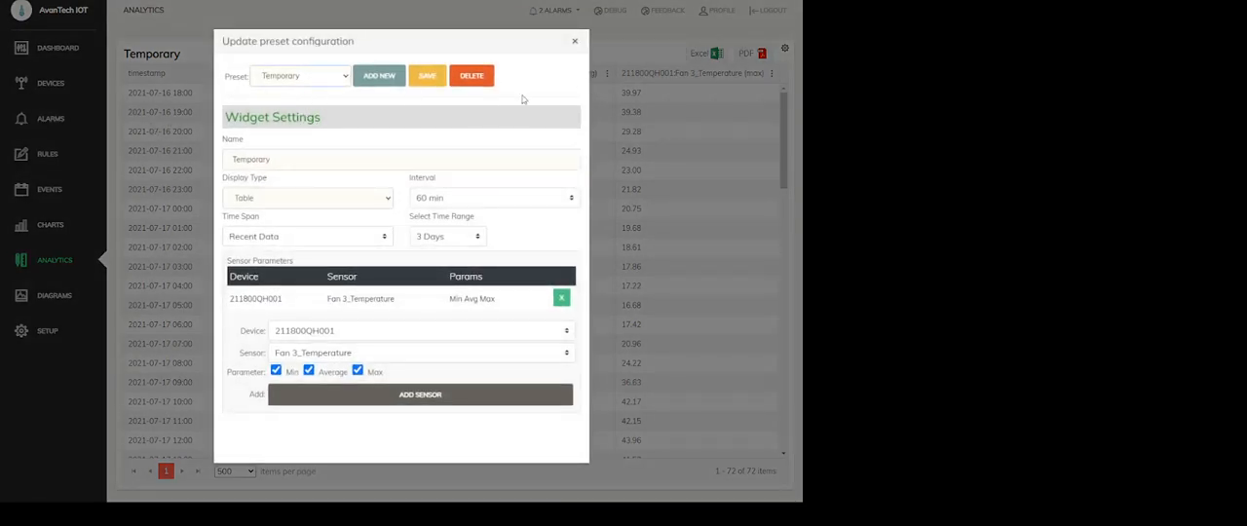
{"action": "left_click", "coordinate": [574, 41]}
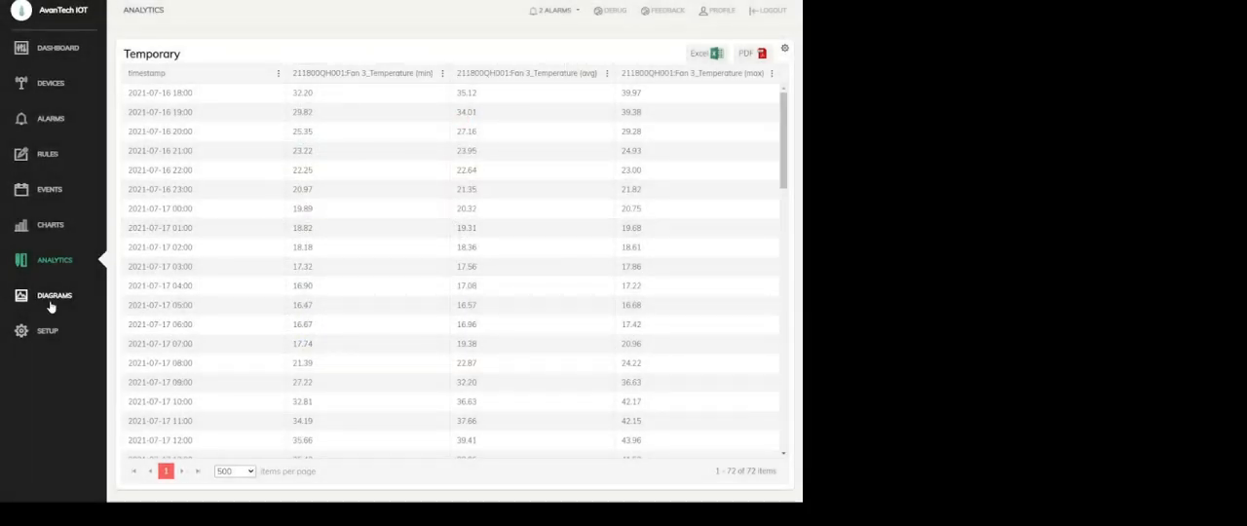
Open the IAQH diagram's preset configuration and move the dialog aside so the Signal Strength element can be seen
{"action": "left_click", "coordinate": [53, 297]}
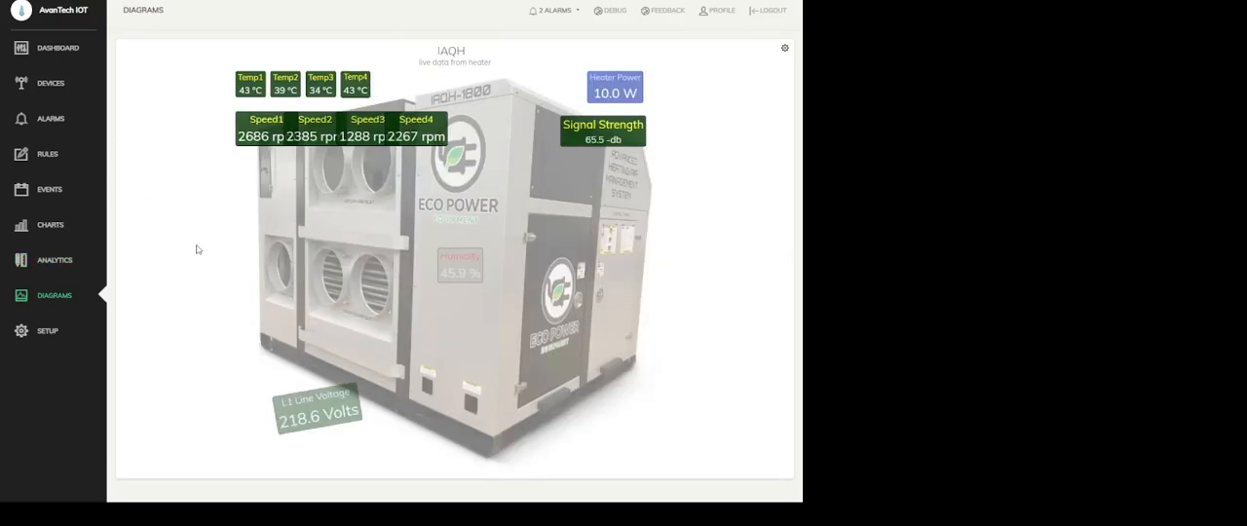
{"action": "left_click", "coordinate": [784, 48]}
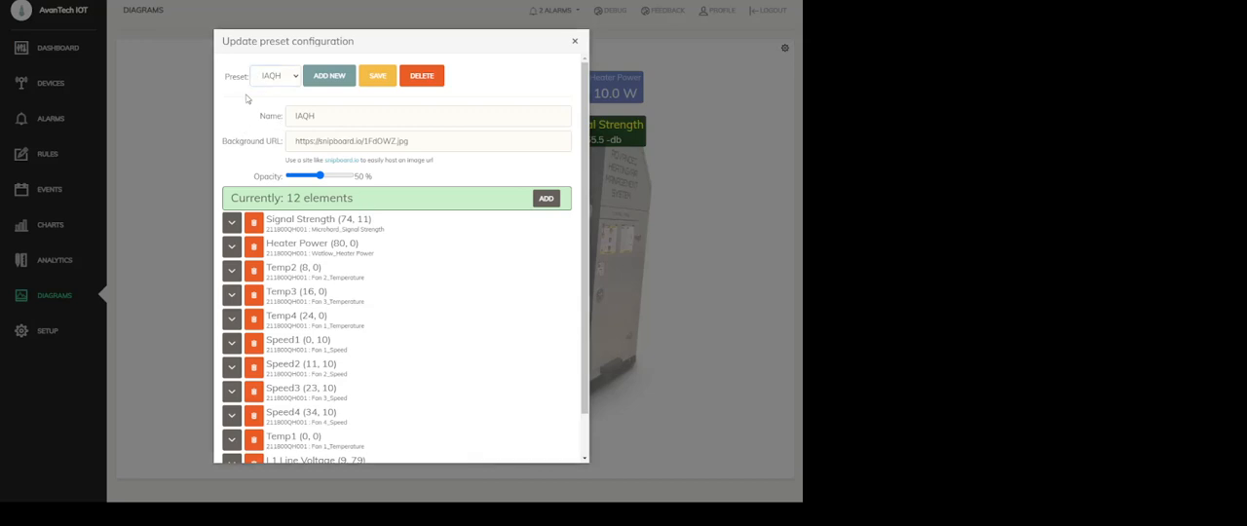
{"action": "left_click_drag", "start_coordinate": [312, 41], "coordinate": [154, 32]}
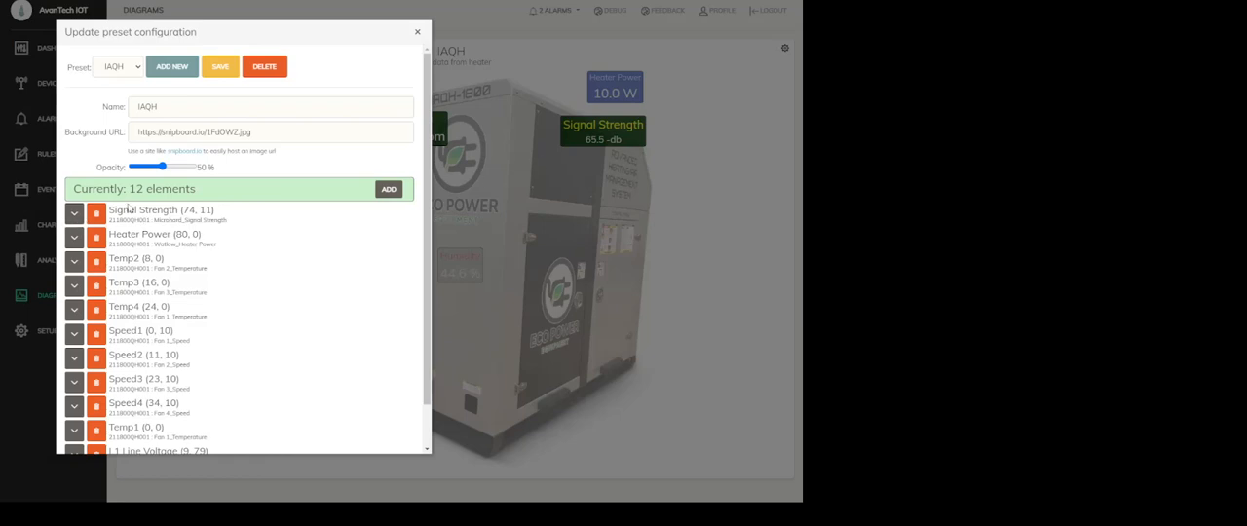
Enlarge the label and value of the diagram's Signal Strength element, rotate it slightly clockwise, and close the preset configuration
{"action": "left_click", "coordinate": [74, 212]}
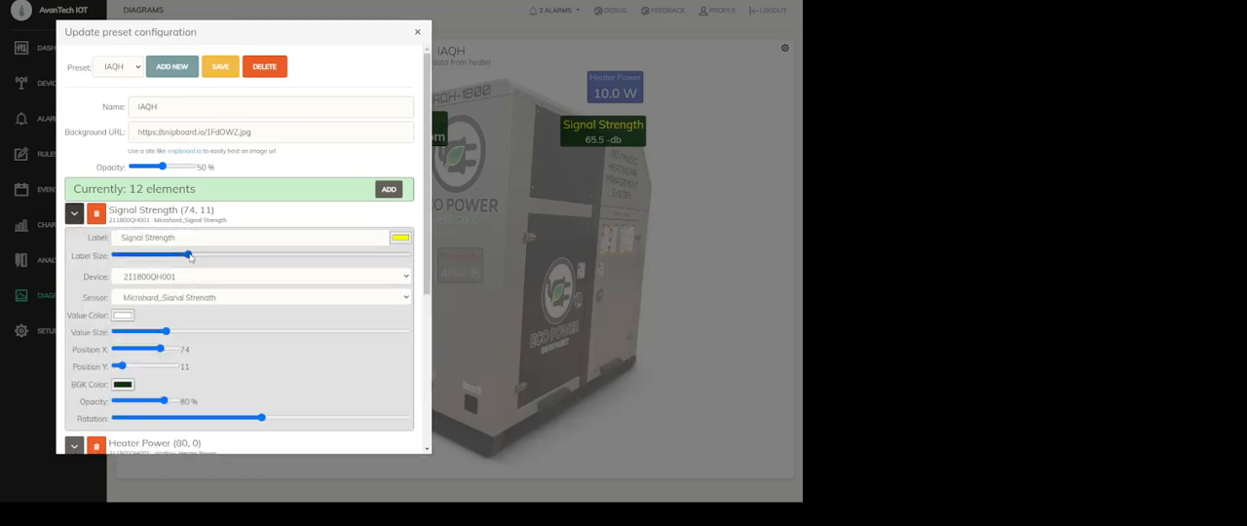
{"action": "mouse_move", "coordinate": [190, 256]}
{"action": "left_mouse_down"}
{"action": "mouse_move", "coordinate": [244, 256]}
{"action": "mouse_move", "coordinate": [156, 255]}
{"action": "mouse_move", "coordinate": [212, 258]}
{"action": "mouse_move", "coordinate": [188, 256]}
{"action": "mouse_move", "coordinate": [200, 255]}
{"action": "left_mouse_up"}
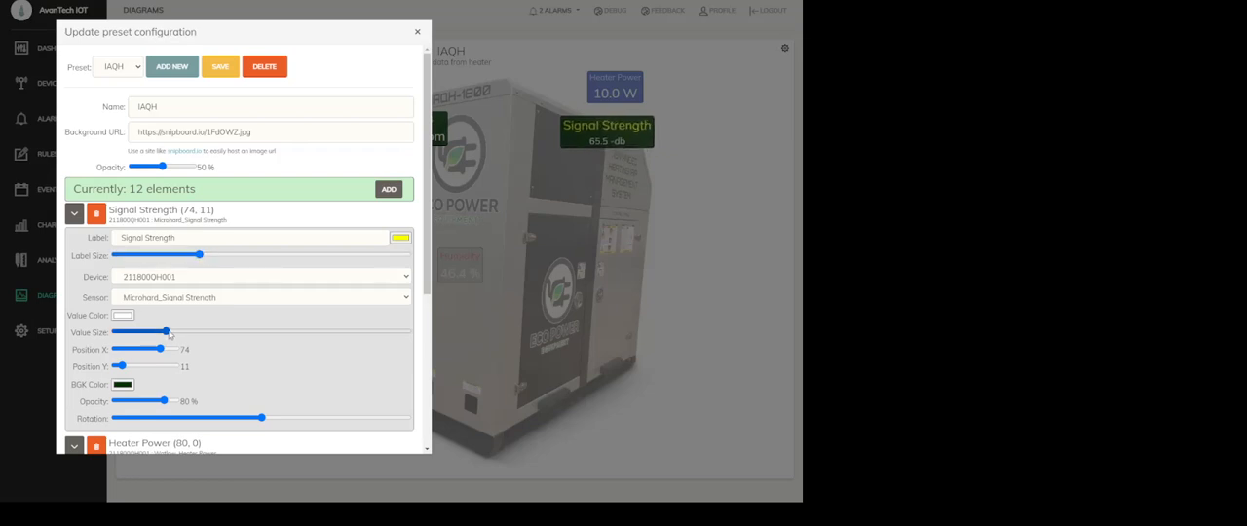
{"action": "left_click_drag", "start_coordinate": [168, 333], "coordinate": [211, 332]}
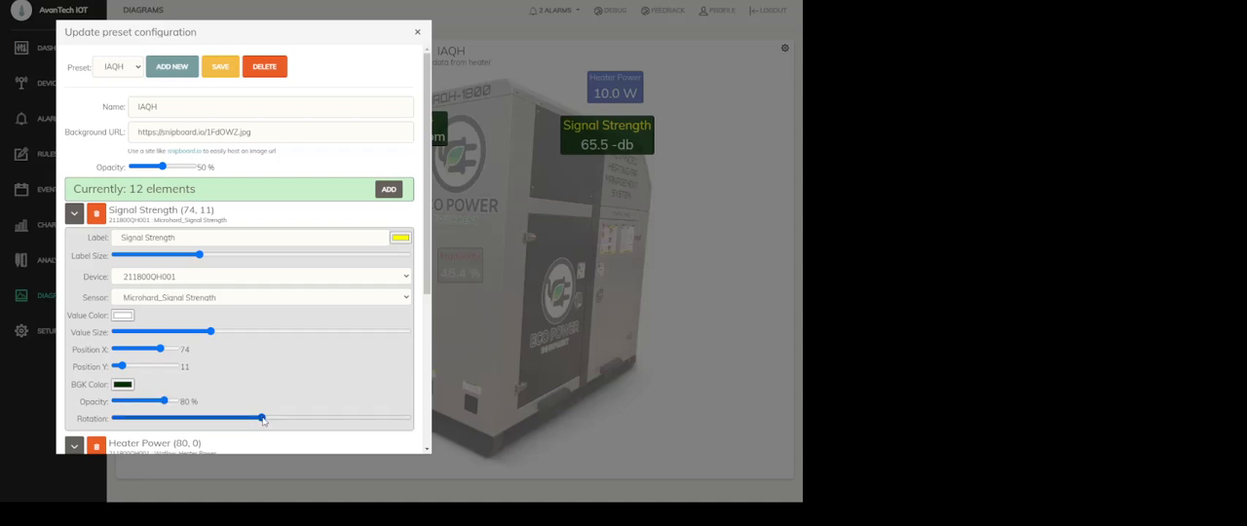
{"action": "mouse_move", "coordinate": [261, 418]}
{"action": "left_mouse_down"}
{"action": "mouse_move", "coordinate": [278, 419]}
{"action": "mouse_move", "coordinate": [267, 421]}
{"action": "left_mouse_up"}
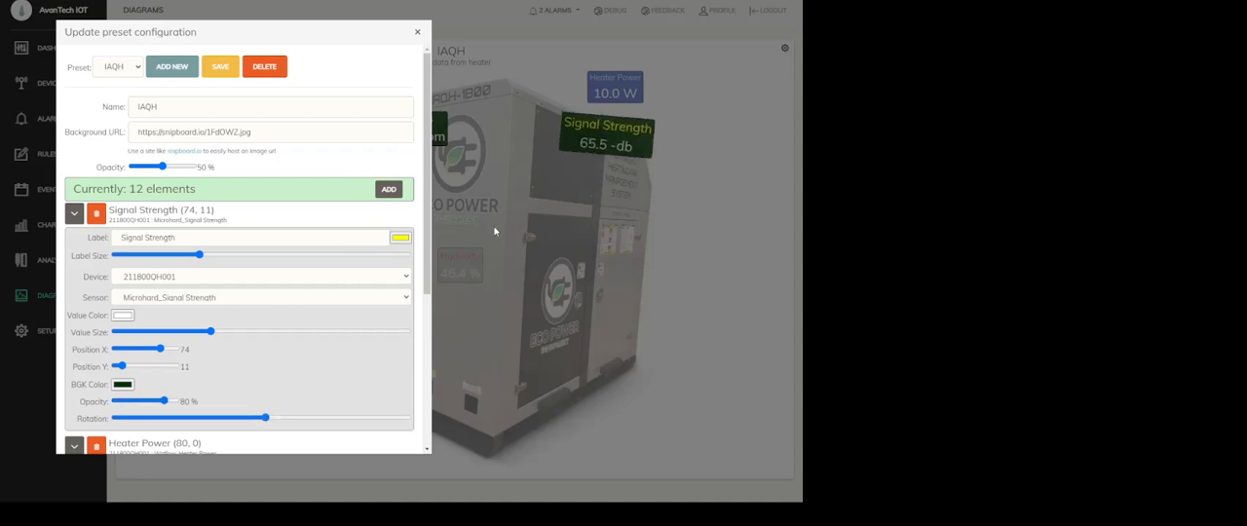
{"action": "left_click_drag", "start_coordinate": [160, 349], "coordinate": [127, 363]}
{"action": "left_click", "coordinate": [418, 33]}
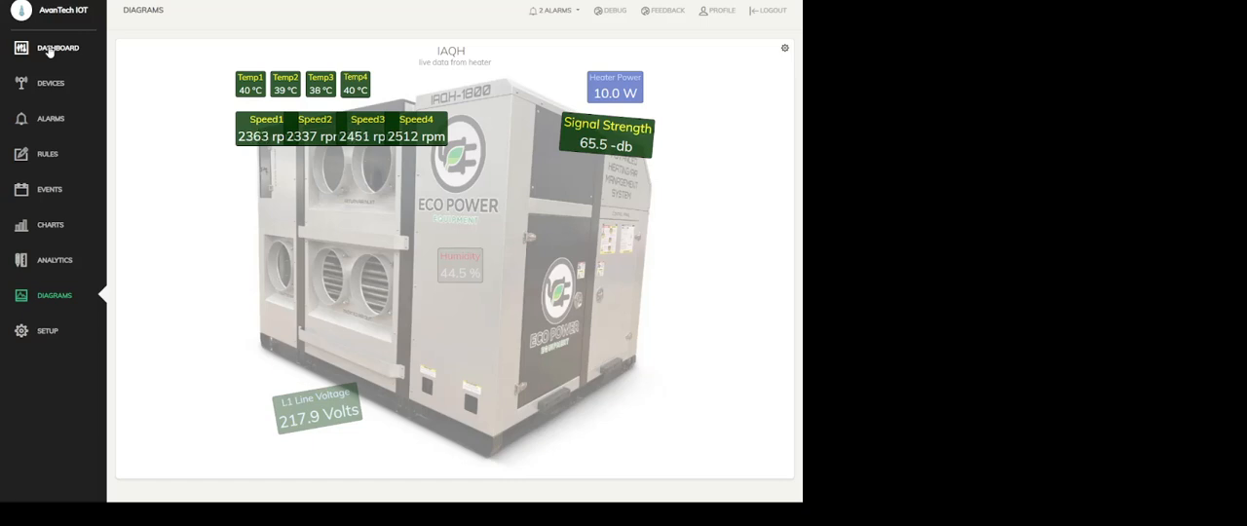
Return to the dashboards and switch to the one named All IAQH1800s
{"action": "left_click", "coordinate": [49, 51]}
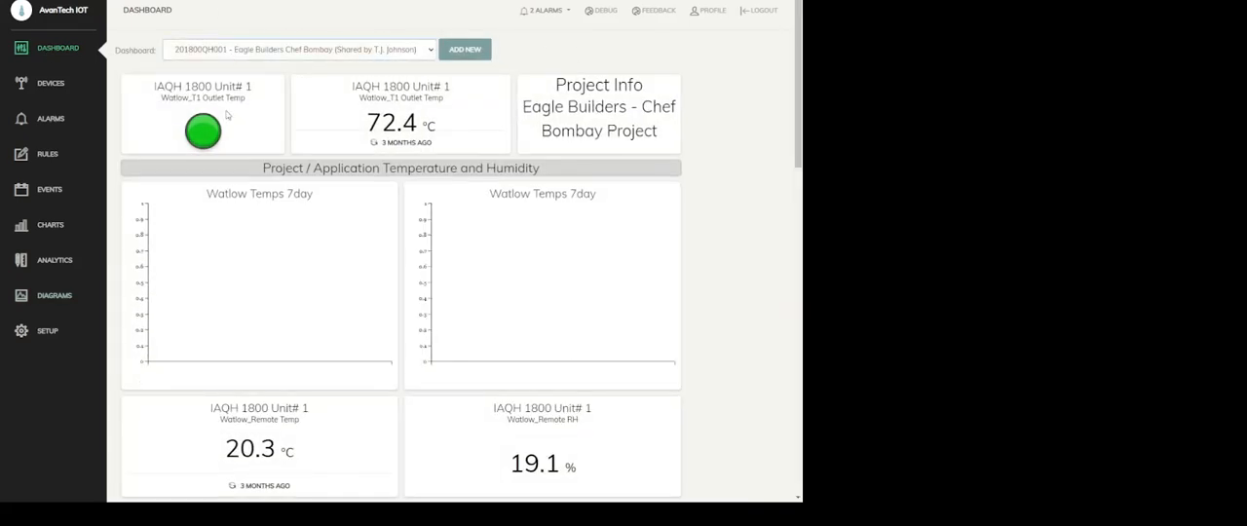
{"action": "left_click", "coordinate": [190, 75]}
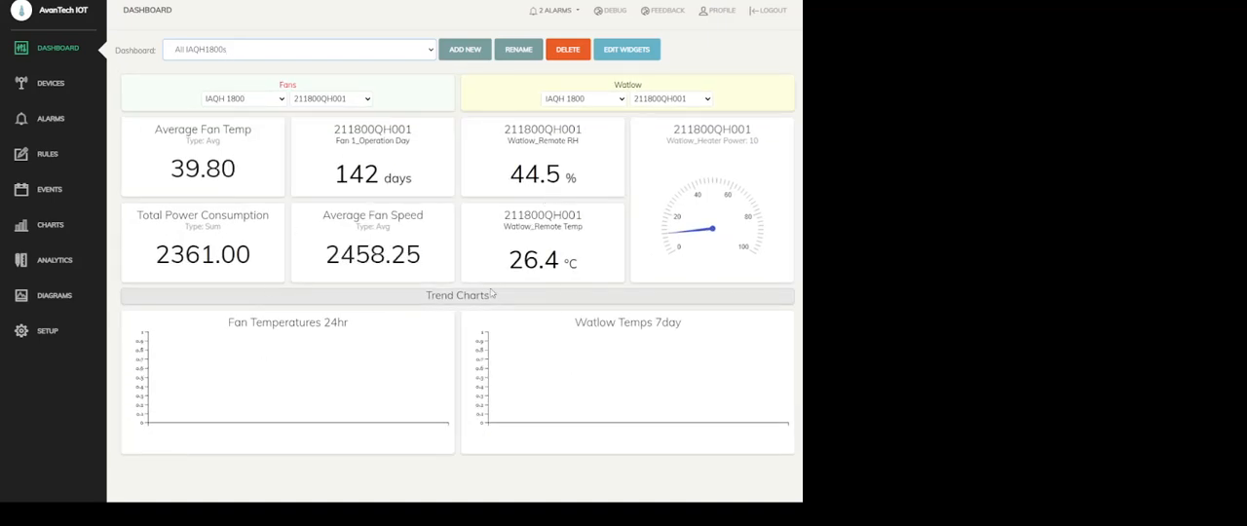